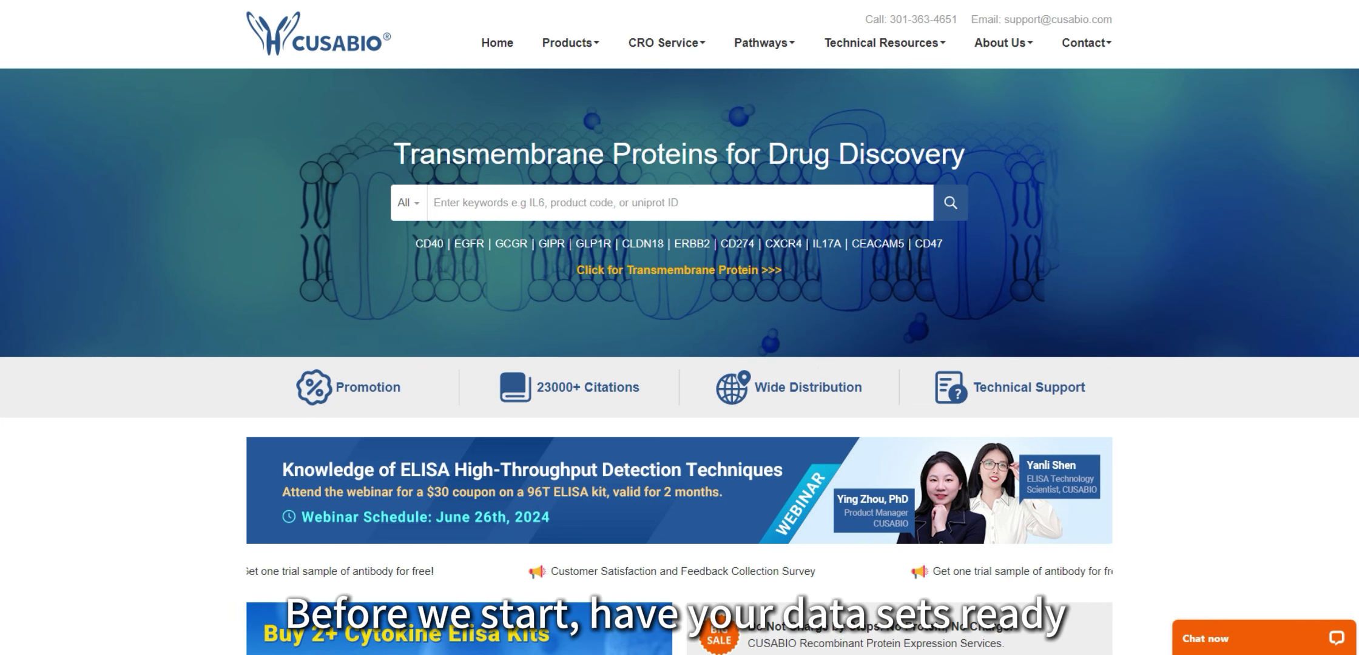
- On the CUSABIO site, go from Technical Resources to ELISA Data Analysis at its Curve Expert download section
key(alt+Tab)
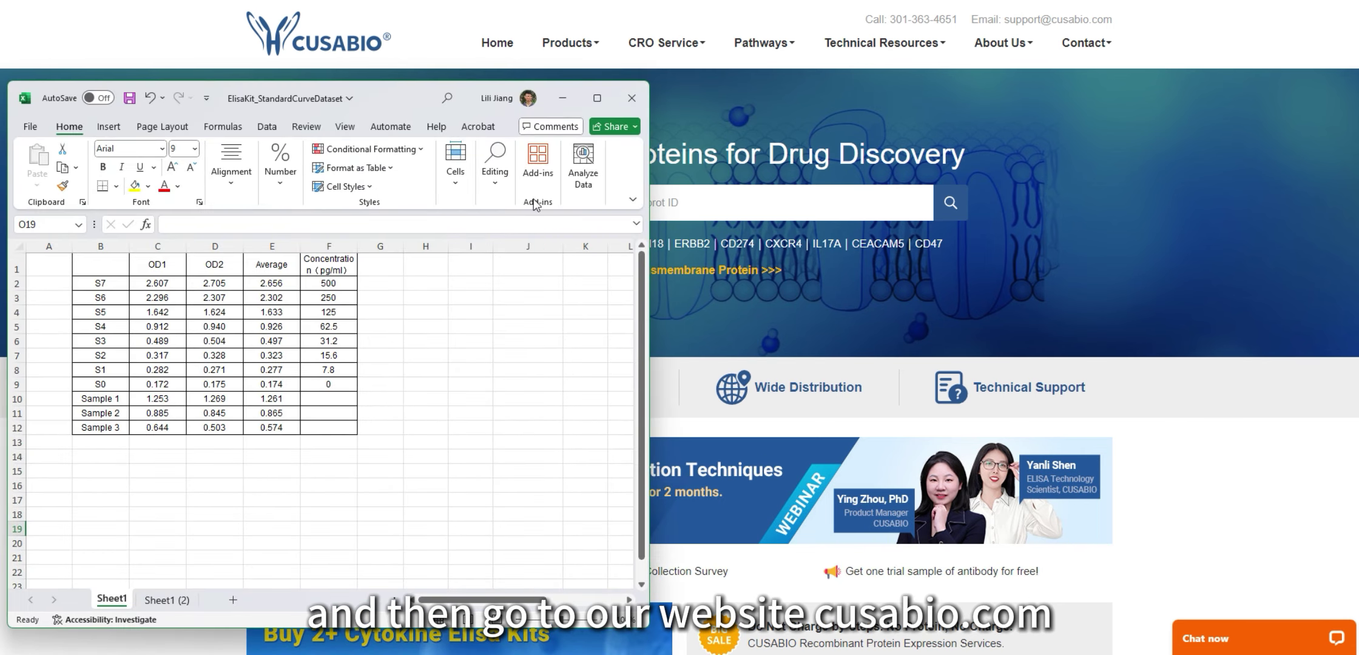
click(557, 98)
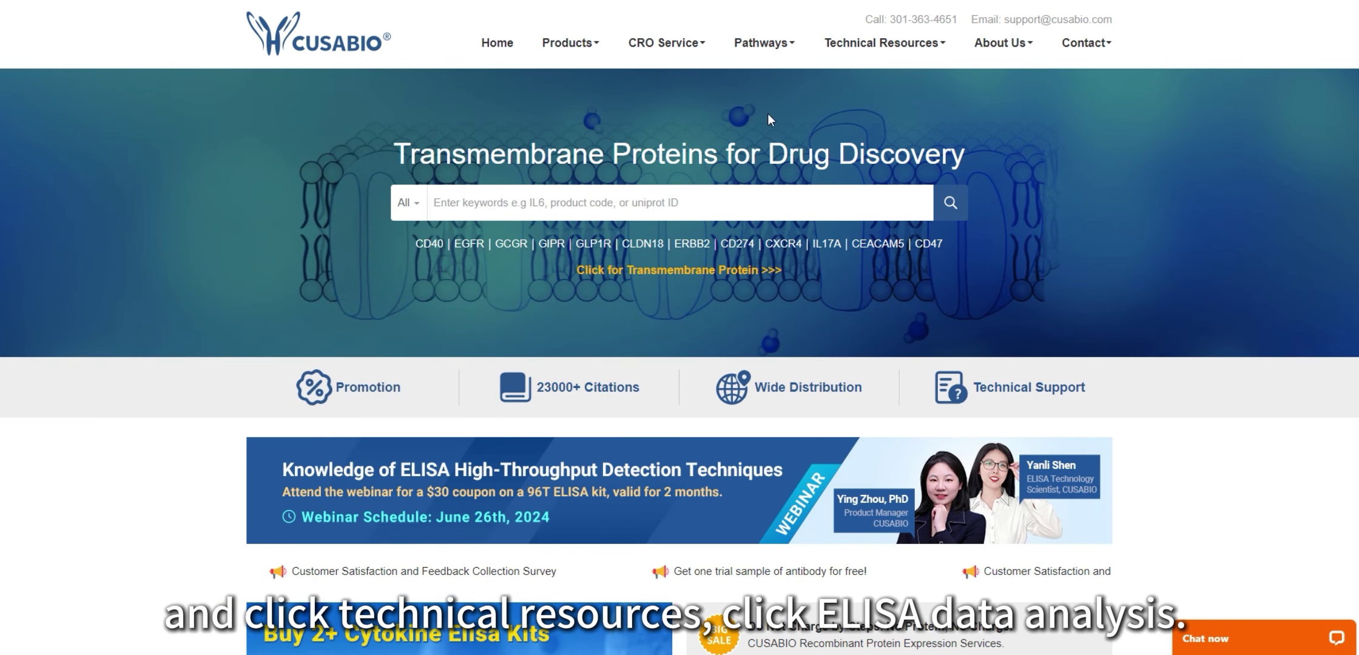
click(865, 49)
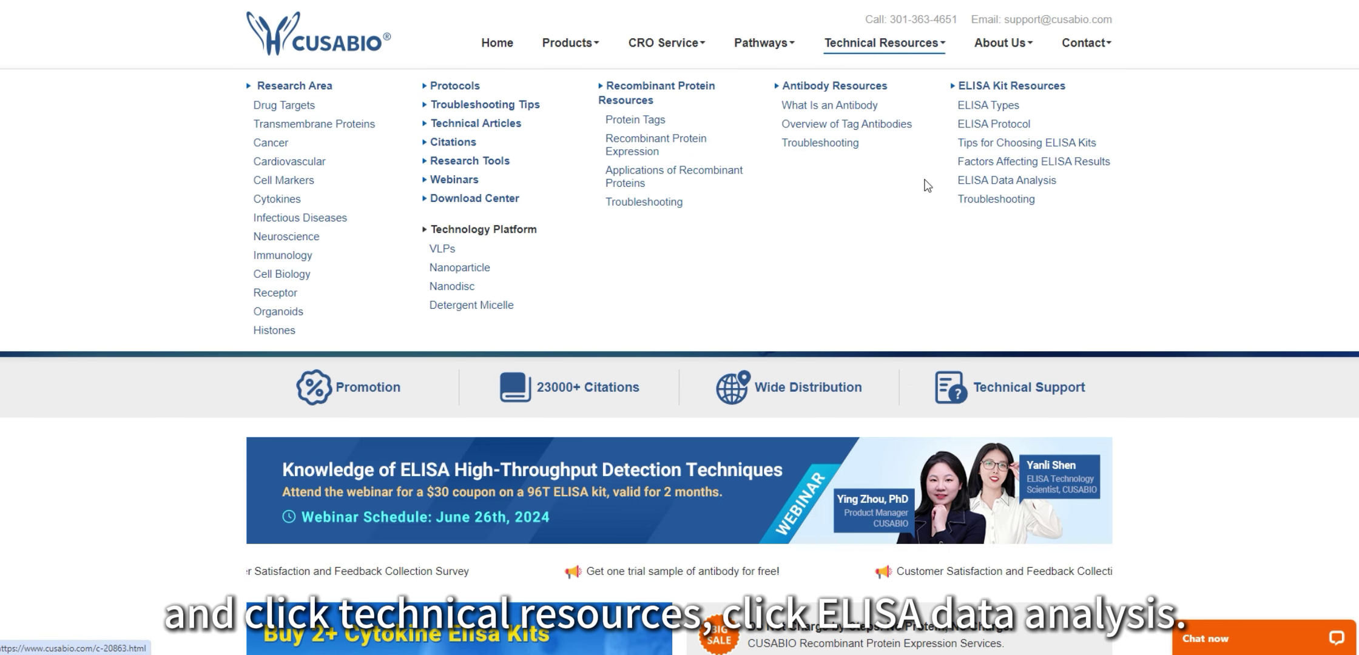
click(976, 184)
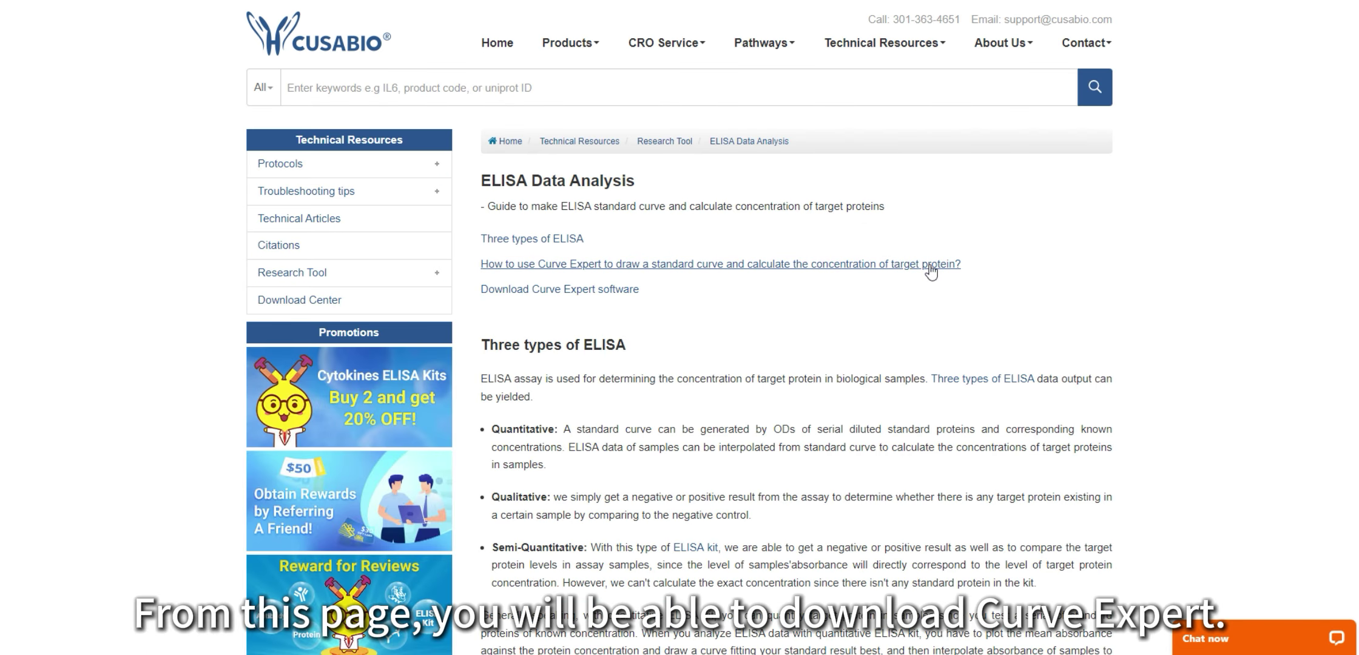
click(573, 291)
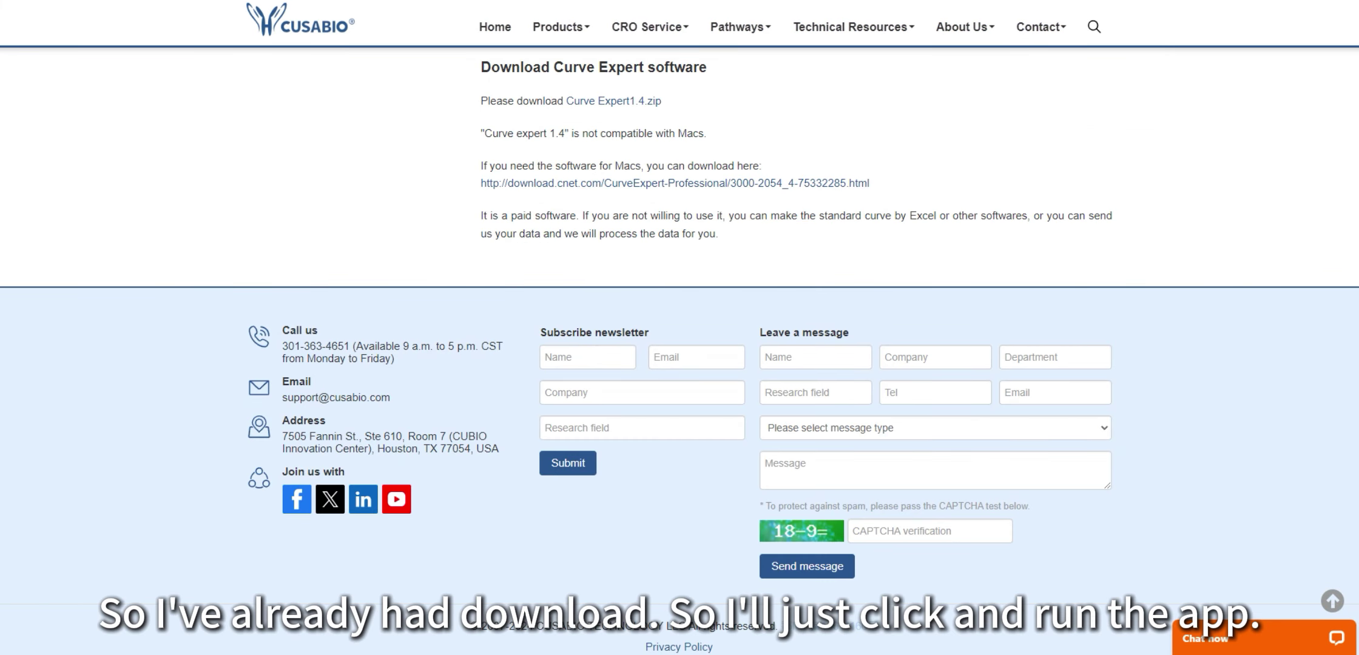
- Launch cvxpt32.exe from the CurveExpert folder in CurveExpert 1.4.rar and dismiss the splash screen
double_click(677, 230)
double_click(349, 208)
click(889, 340)
double_click(349, 311)
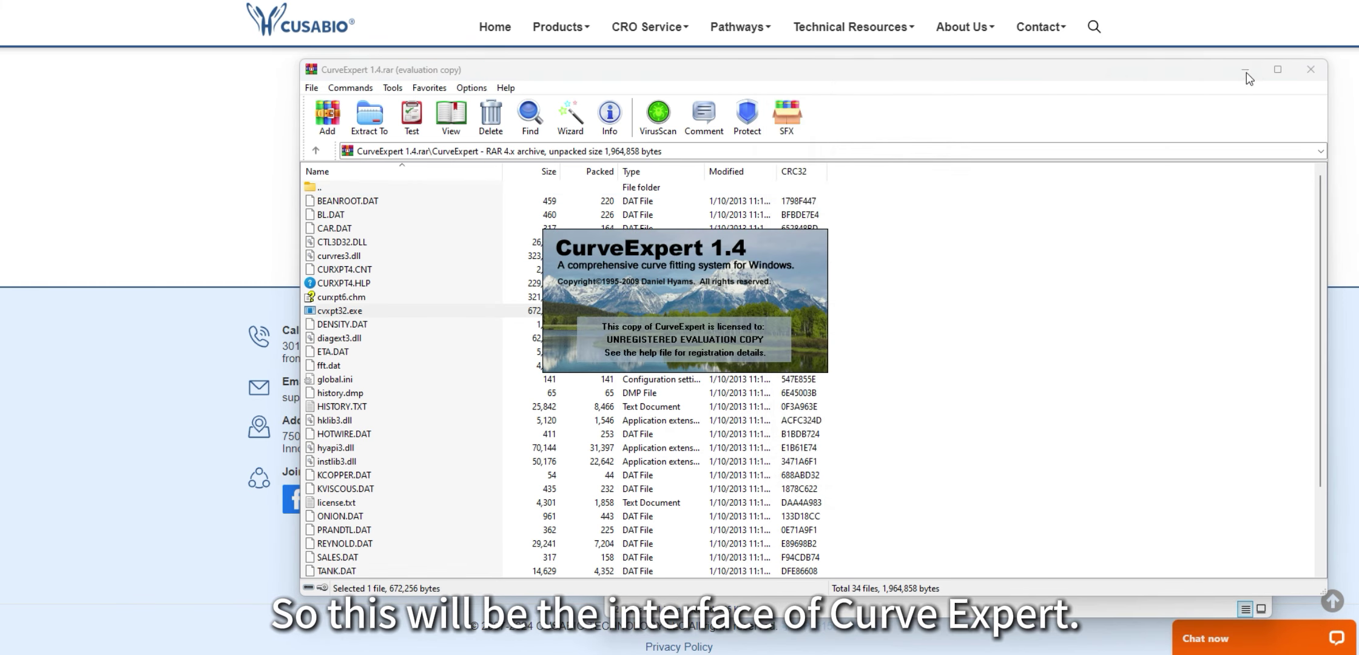
click(1246, 71)
drag(1007, 98, 982, 93)
click(1189, 95)
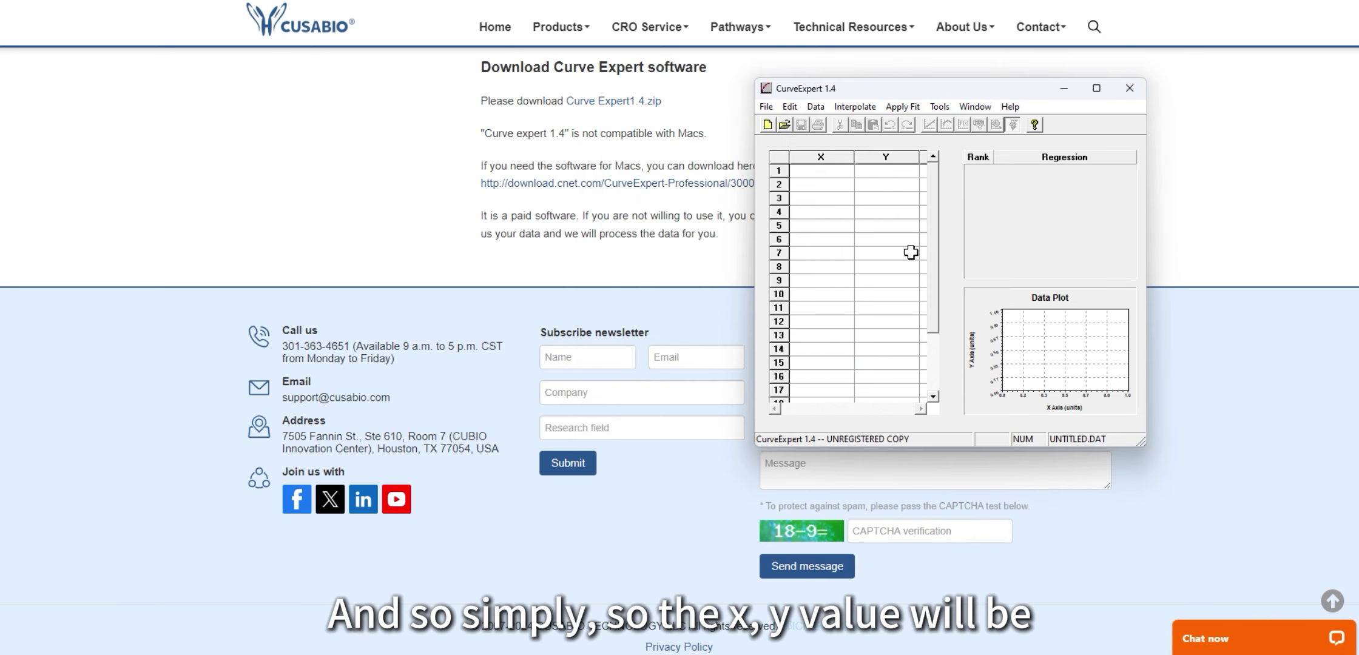
- Copy Excel E2:F9 and paste it into CurveExpert's grid: average ODs as X, concentrations 500–0 as Y
key(alt+Tab)
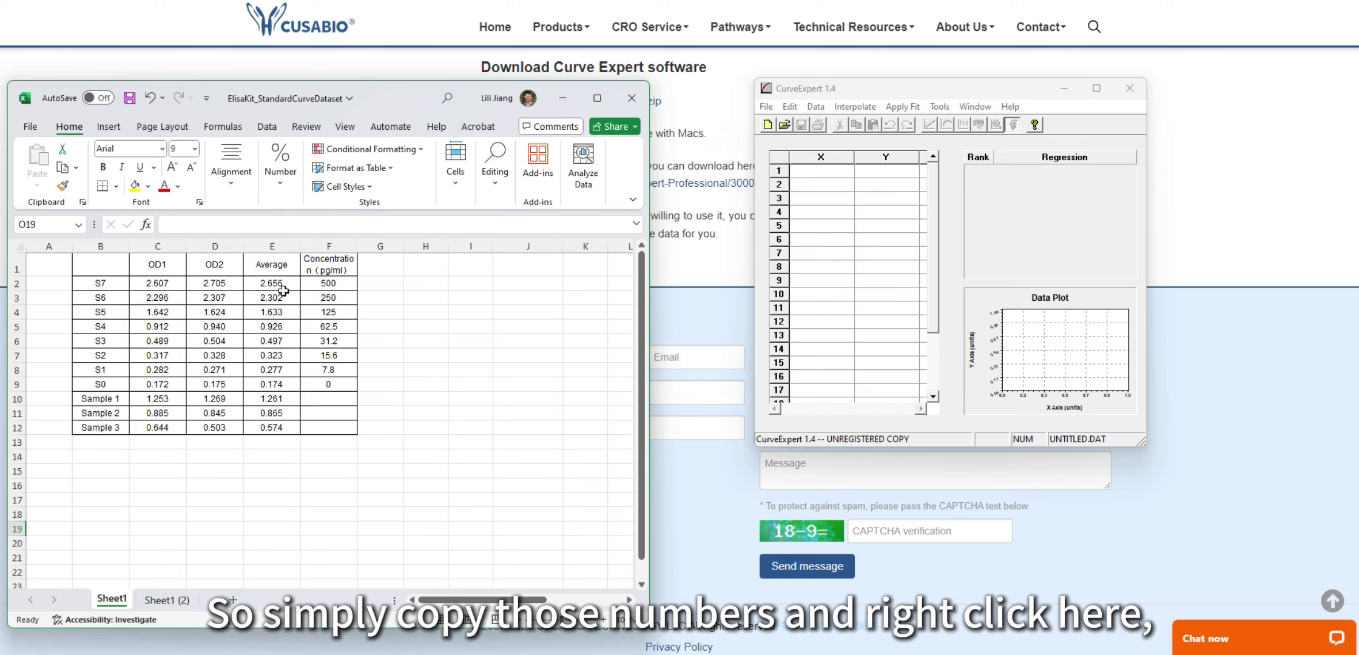
drag(279, 284, 329, 381)
key(ctrl+c)
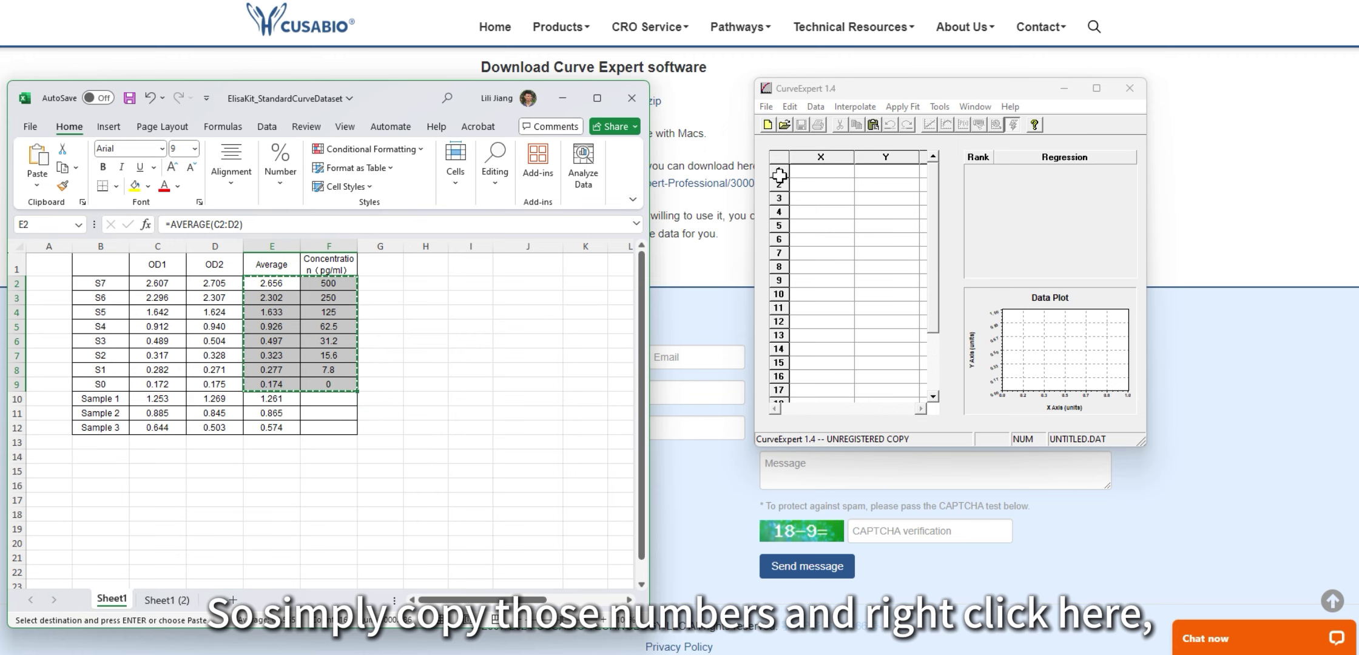
right_click(778, 157)
click(811, 232)
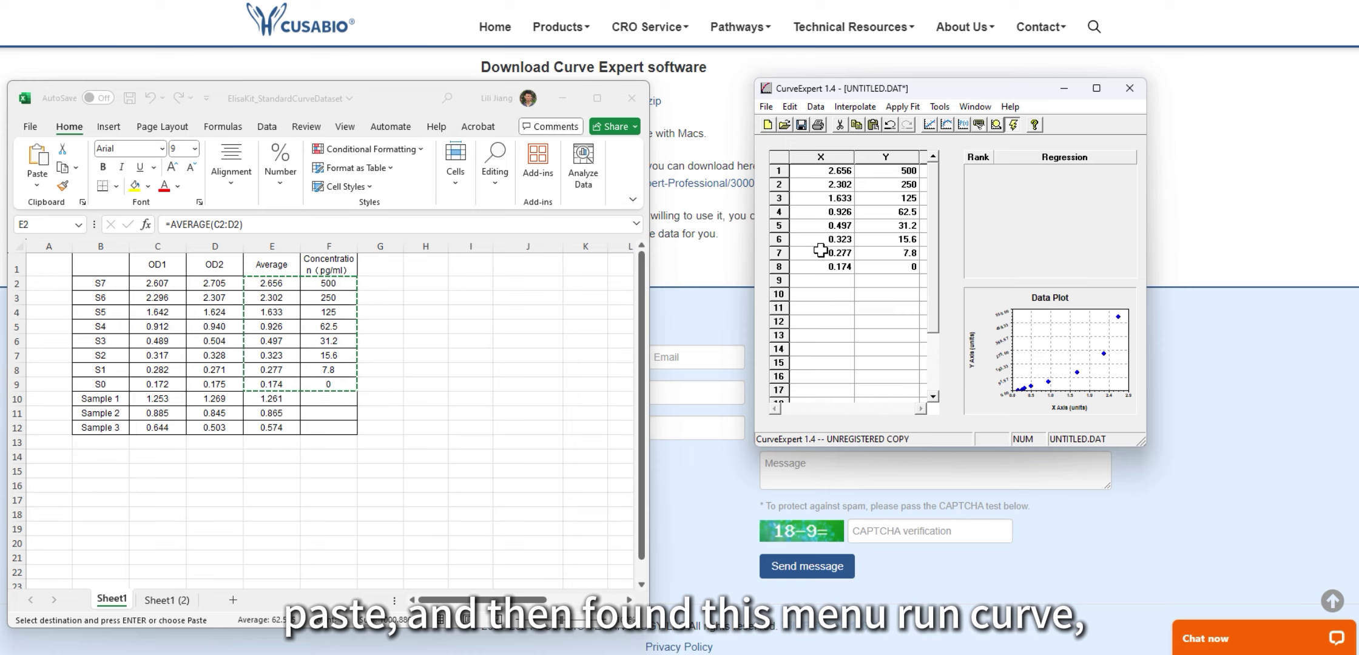
- Run CurveFinder with all model families checked to rank the fitted models
click(996, 125)
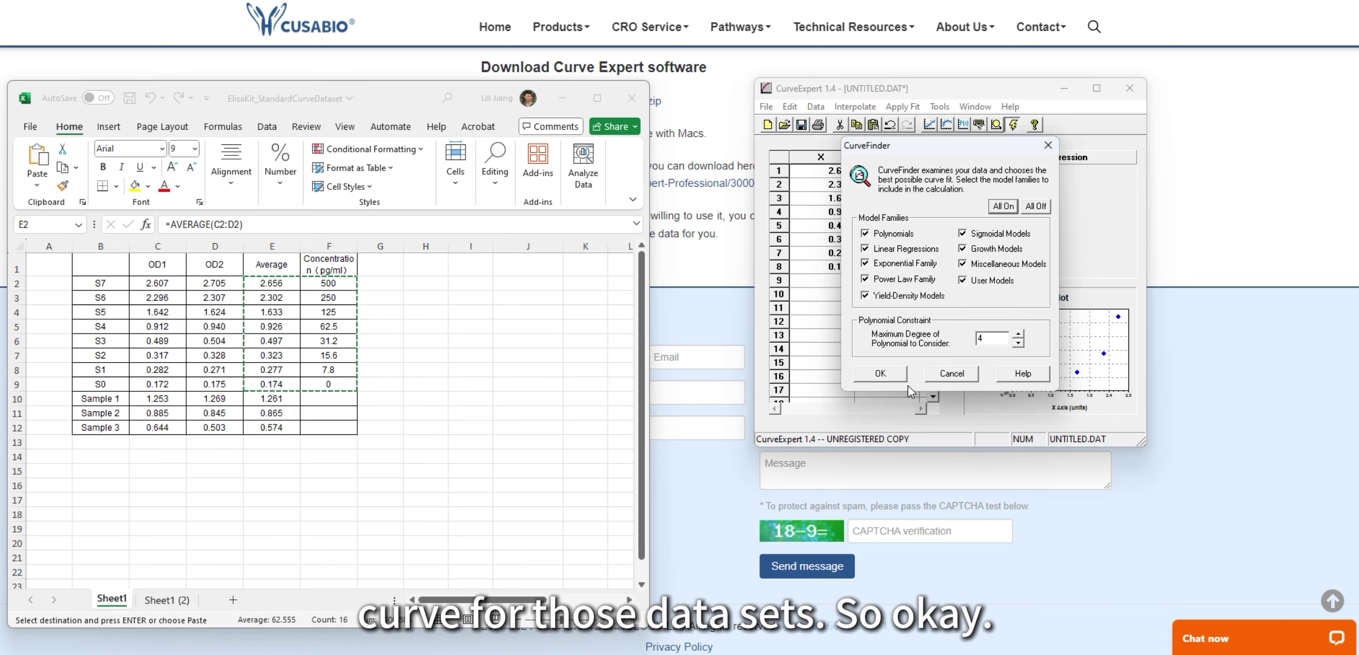
click(870, 375)
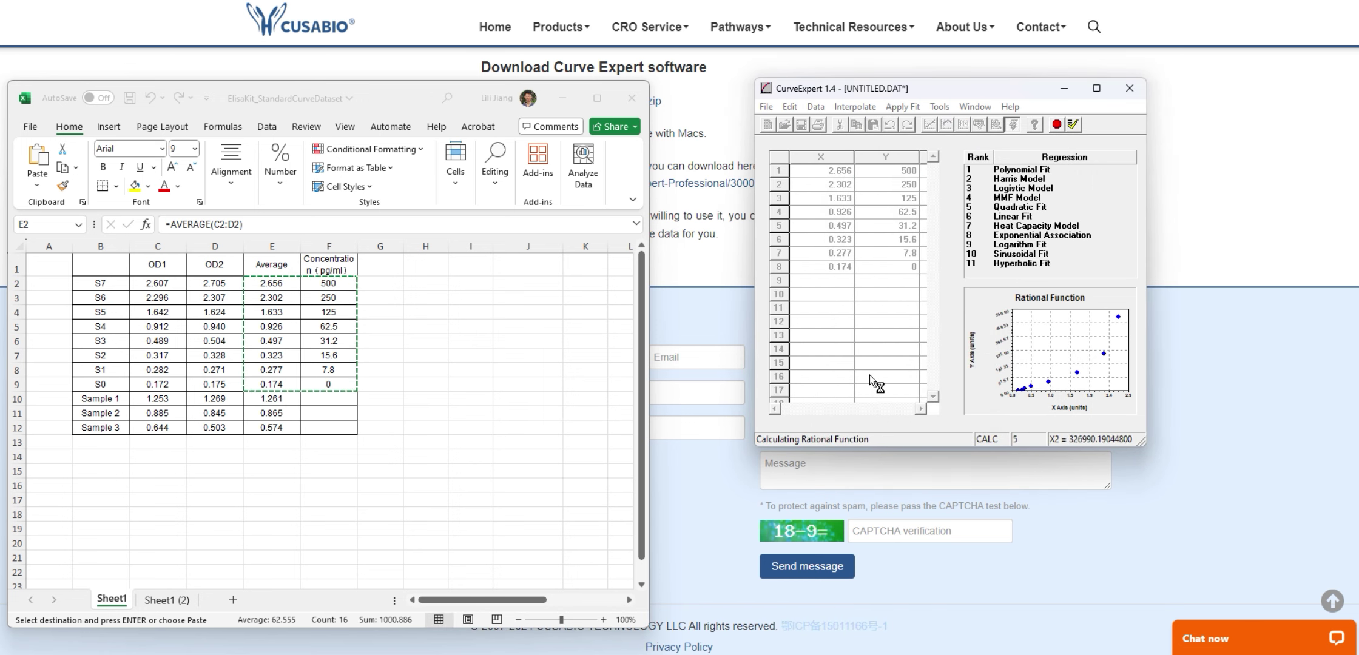
drag(454, 82, 602, 83)
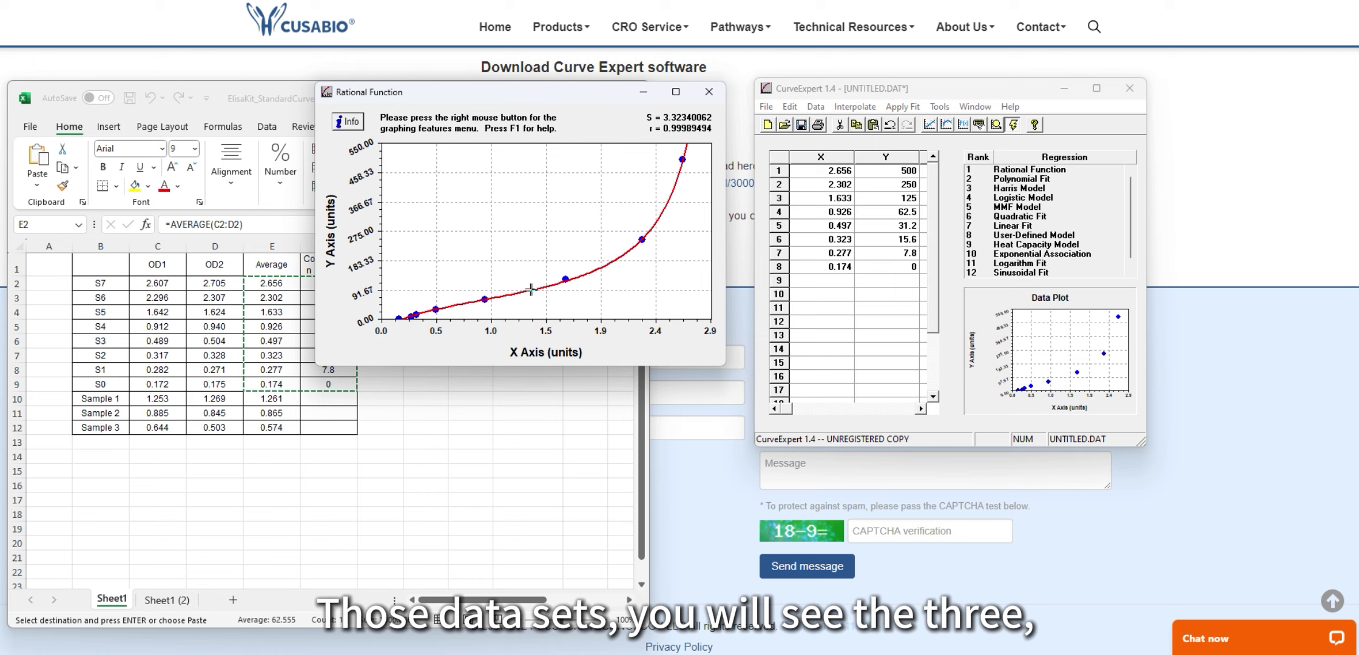
- Review the third-ranked Harris Model graph, close it, and centre the Rational Function graph
double_click(1019, 188)
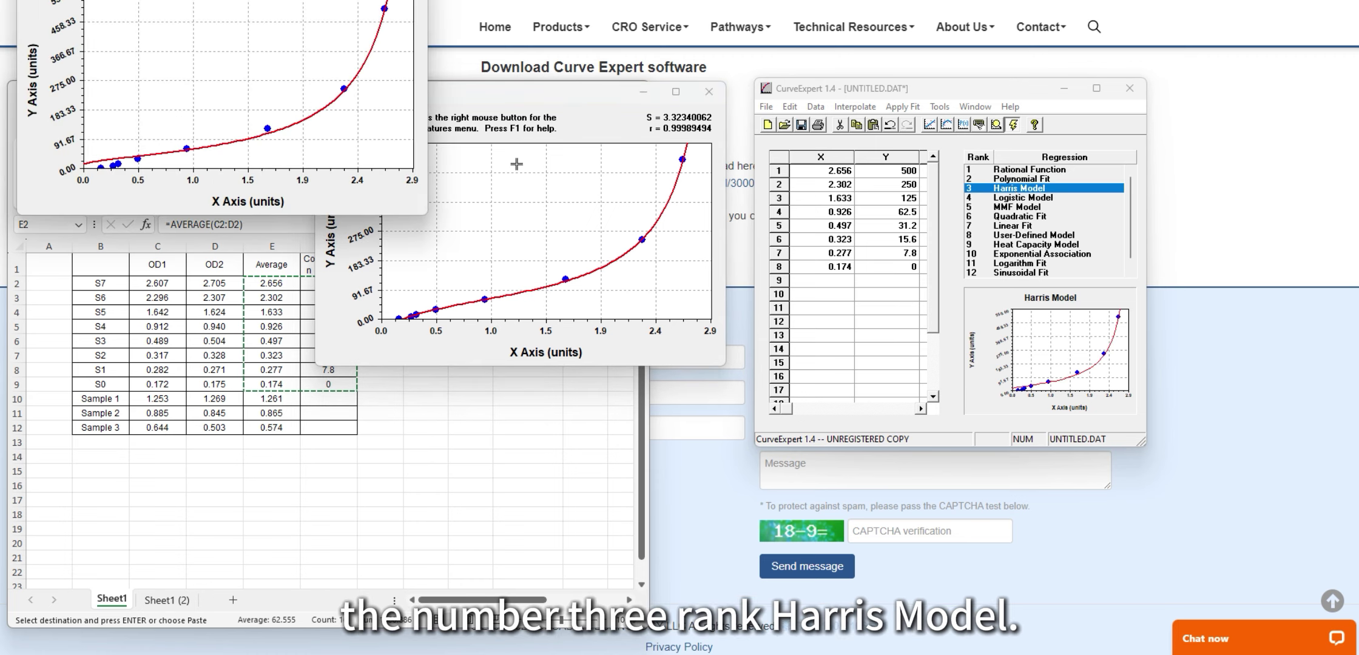
drag(304, 1, 628, 194)
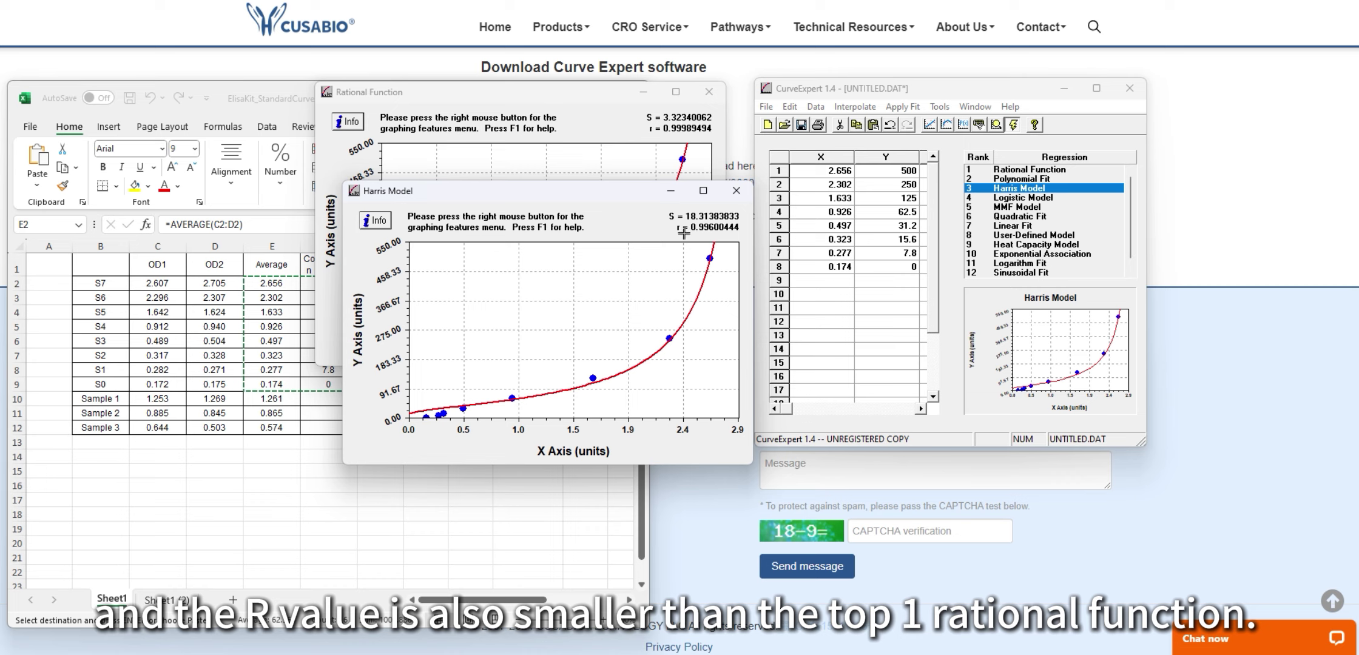
click(736, 191)
drag(549, 97, 775, 170)
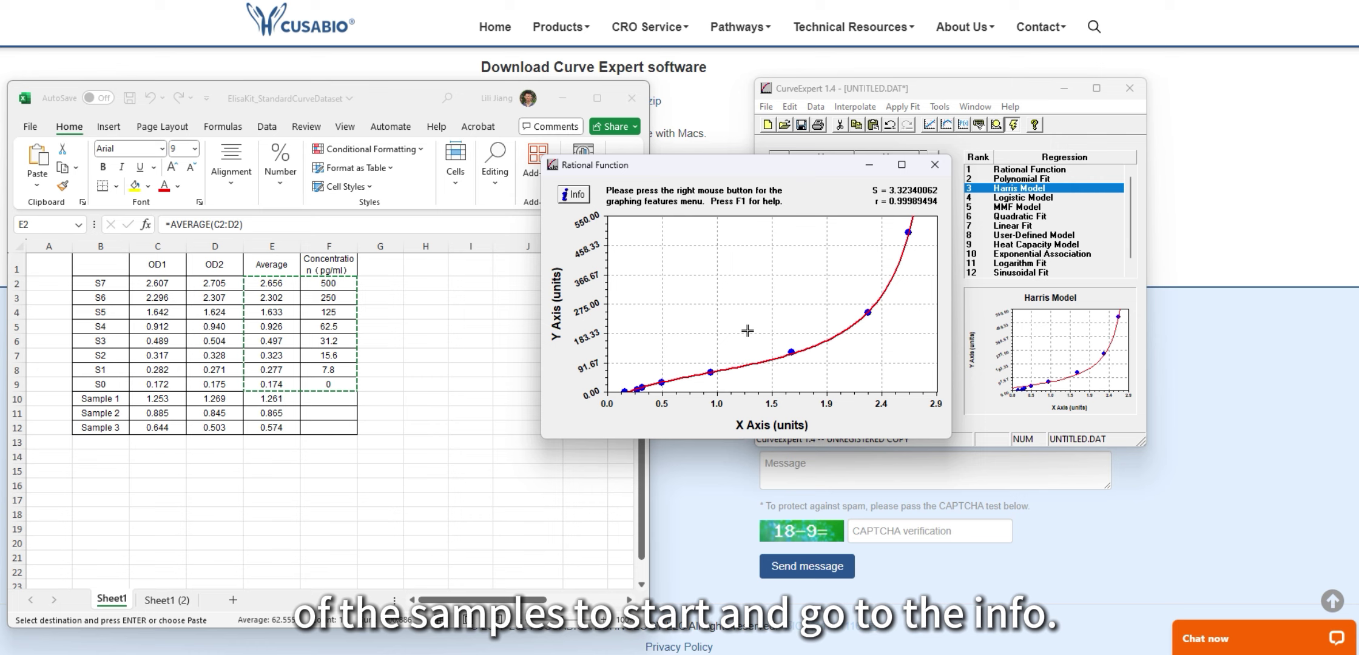
- Copy the Rational Function equation and coefficients a–d from its Info dialog into Excel cell I2
click(571, 198)
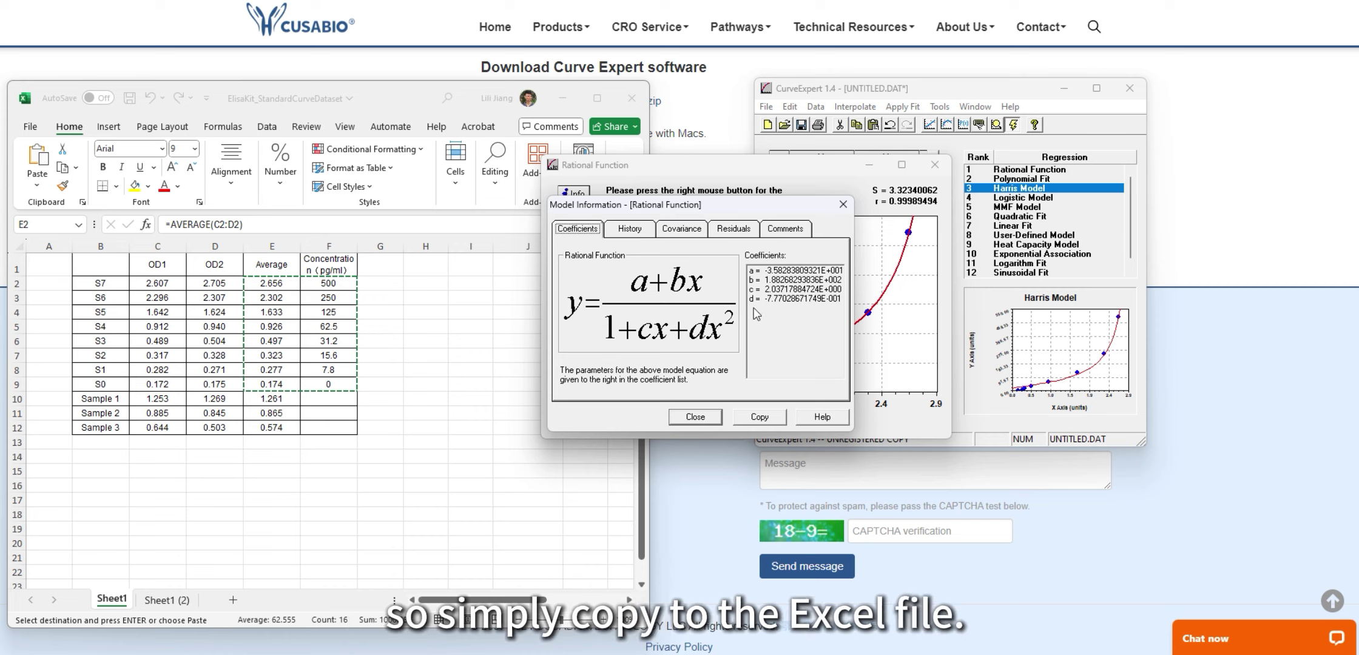
click(763, 419)
click(476, 318)
click(466, 282)
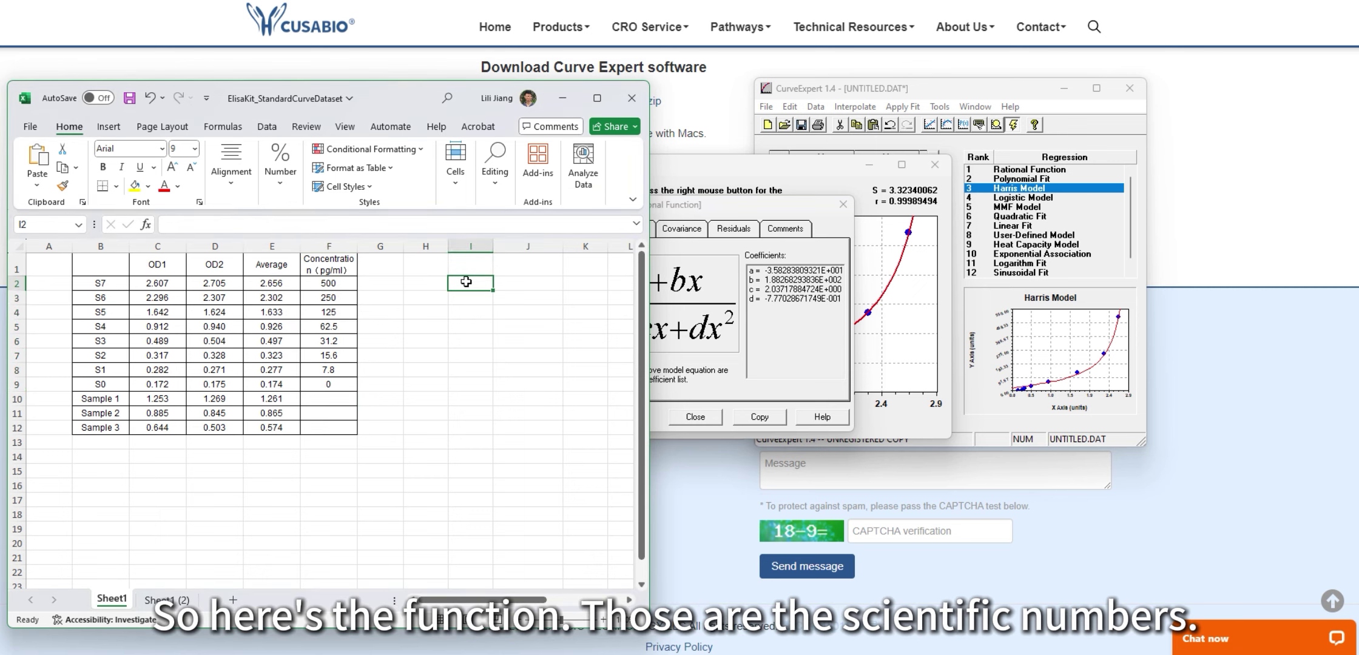
key(ctrl+v)
- Reformat J4:J7 from Scientific to General, showing -35.82838093, 188.2682938, 2.037178847 and -0.777028672
click(495, 345)
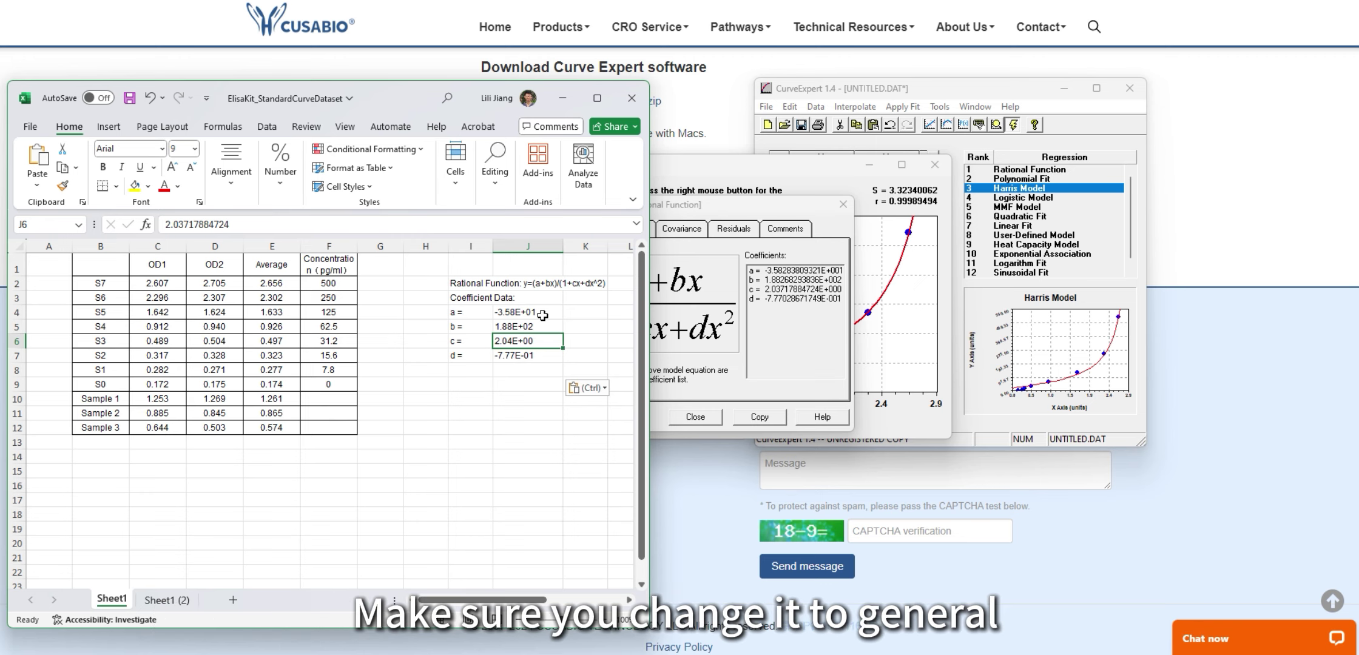
drag(542, 315, 533, 358)
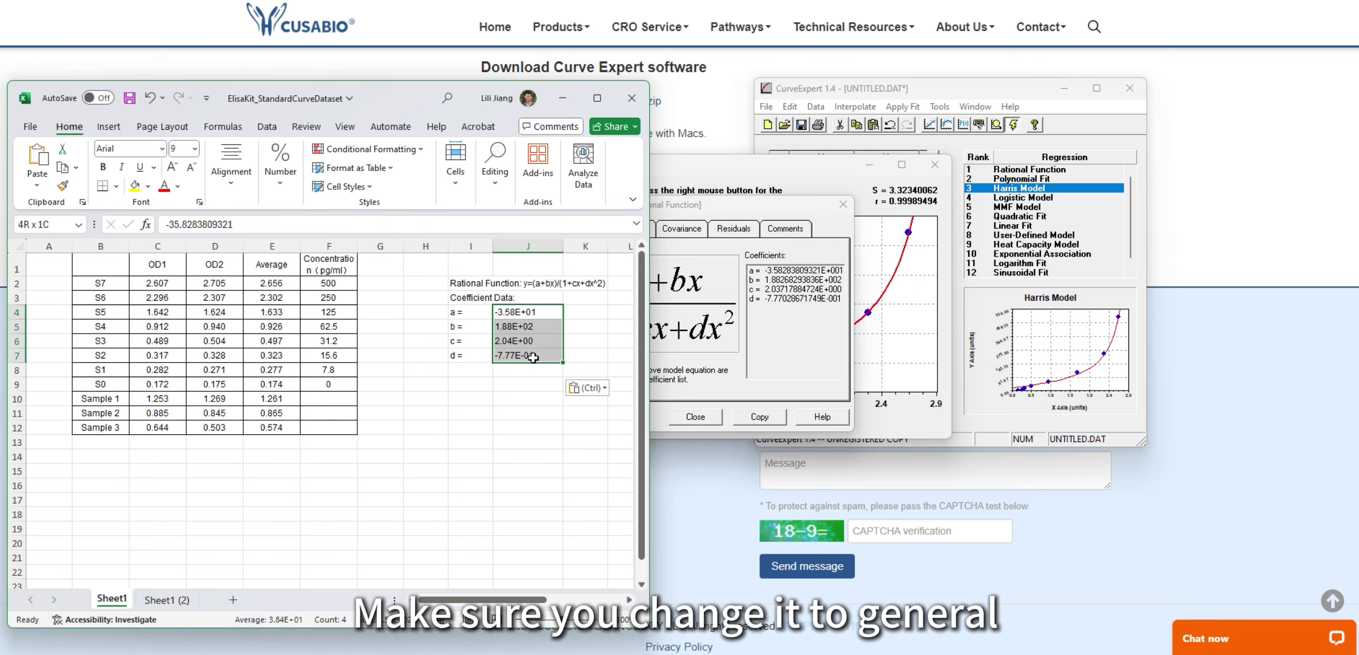
click(282, 182)
click(364, 223)
click(320, 252)
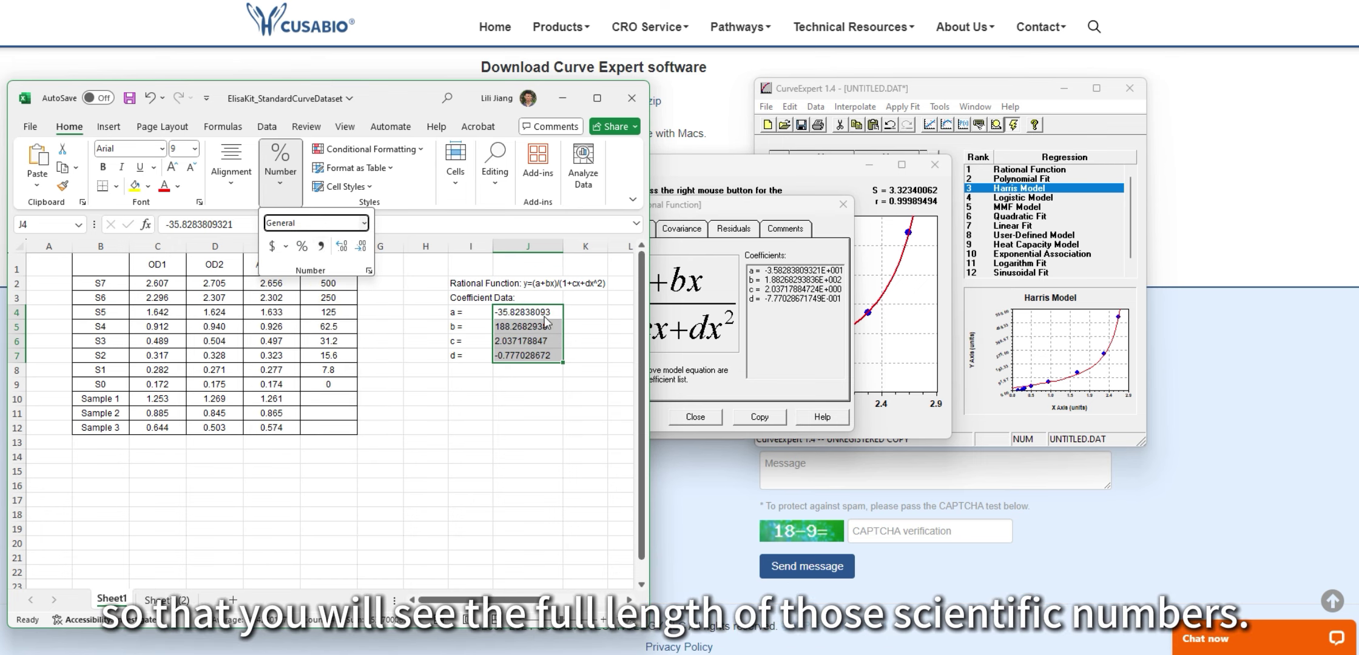
click(523, 371)
click(525, 370)
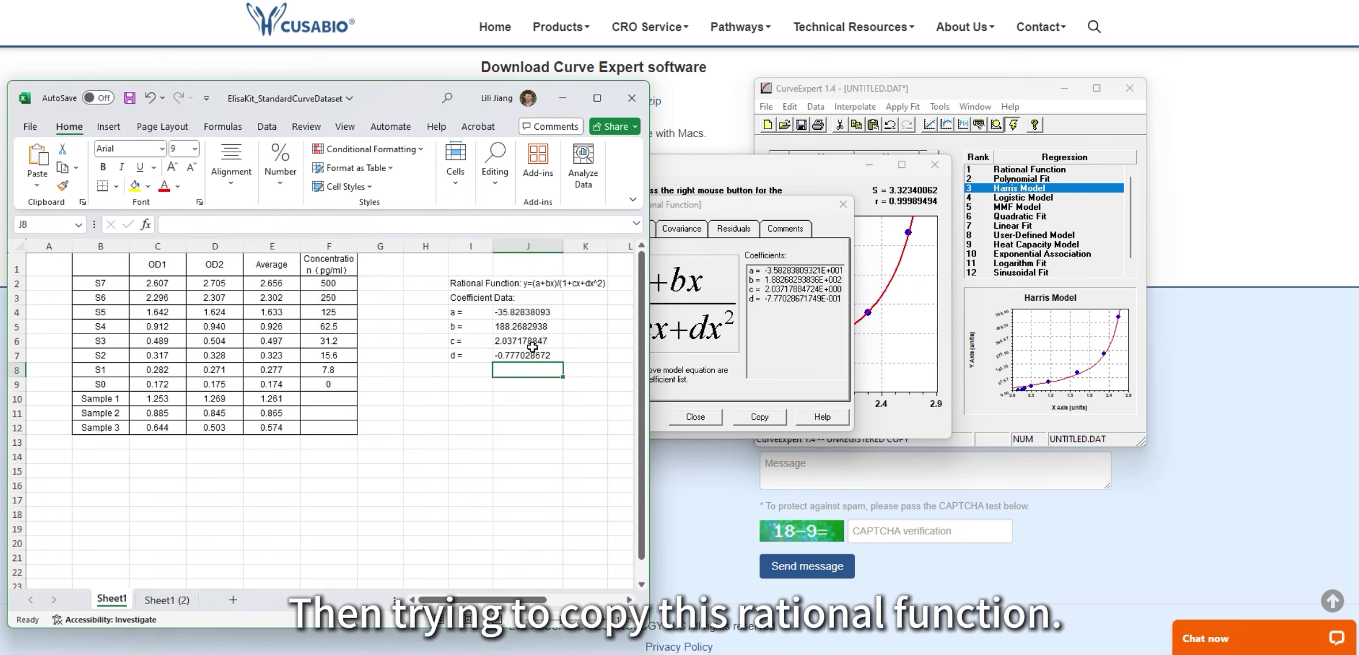
- Start F10 with '=' followed by the equation y=(a+bx)/(1+cx+dx^2) copied from I2
click(322, 401)
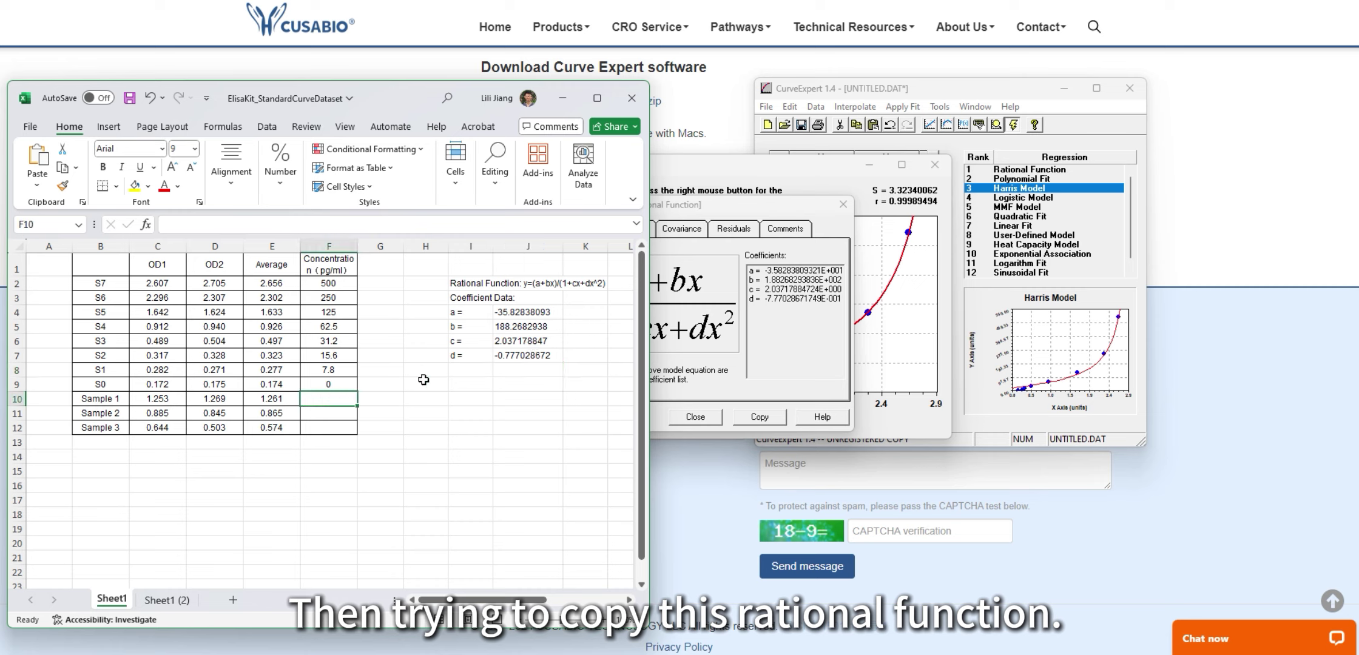
double_click(525, 284)
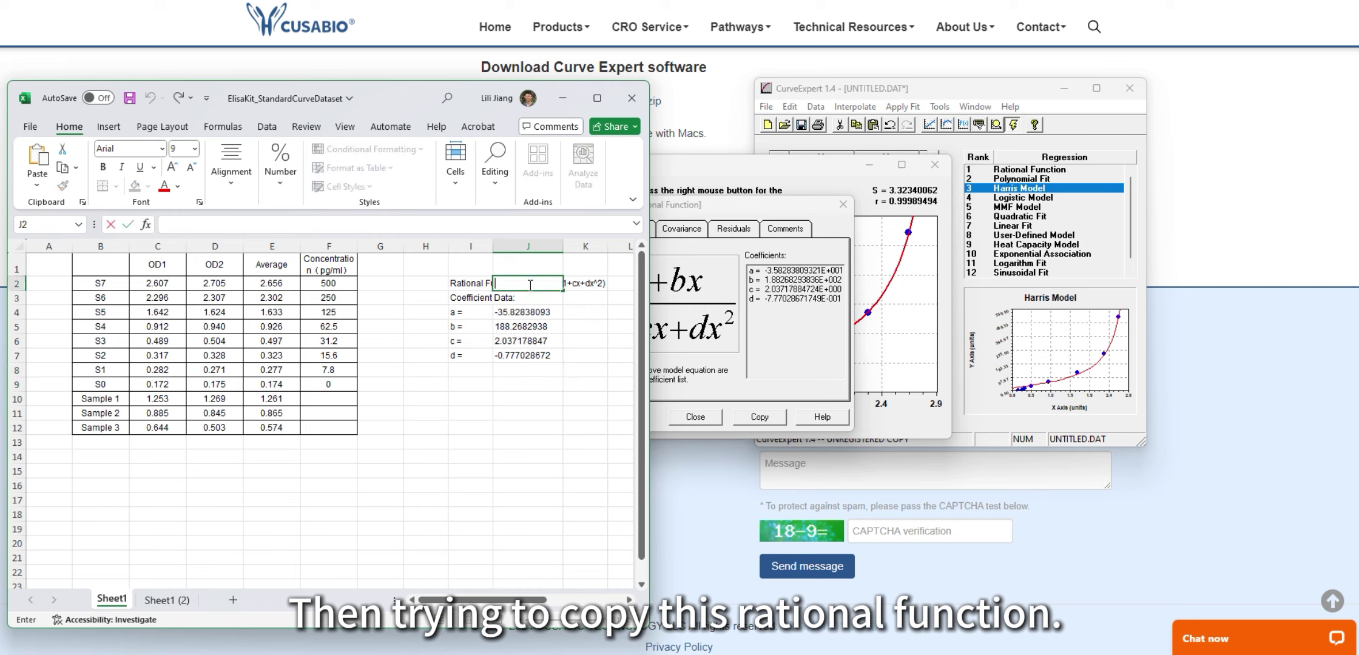
click(465, 283)
double_click(464, 284)
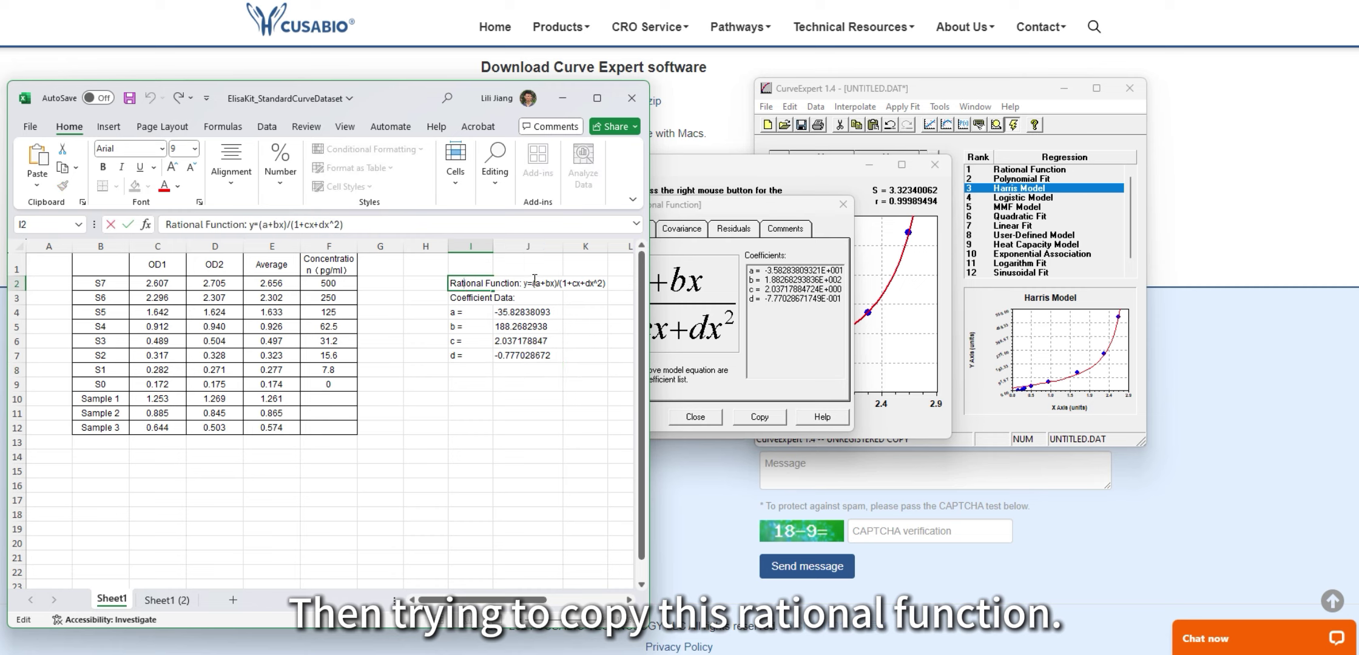
drag(527, 283, 607, 283)
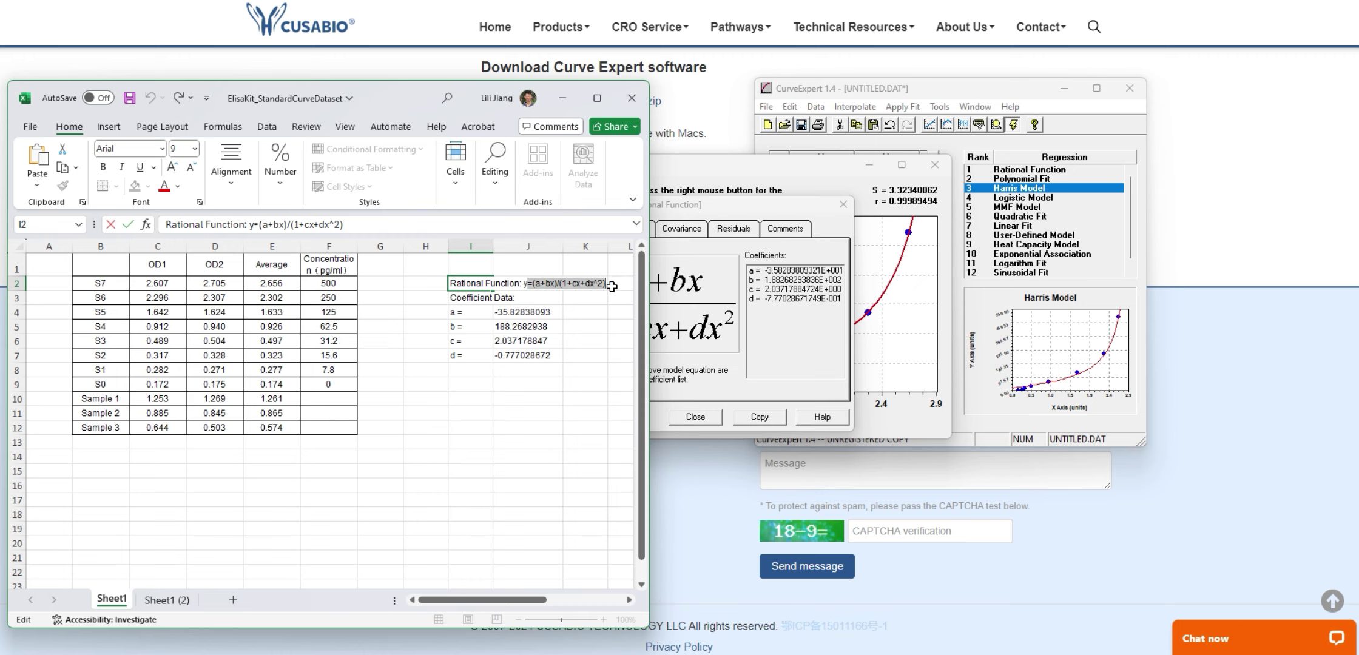
key(ctrl+c)
click(343, 401)
text(=)
key(ctrl+v)
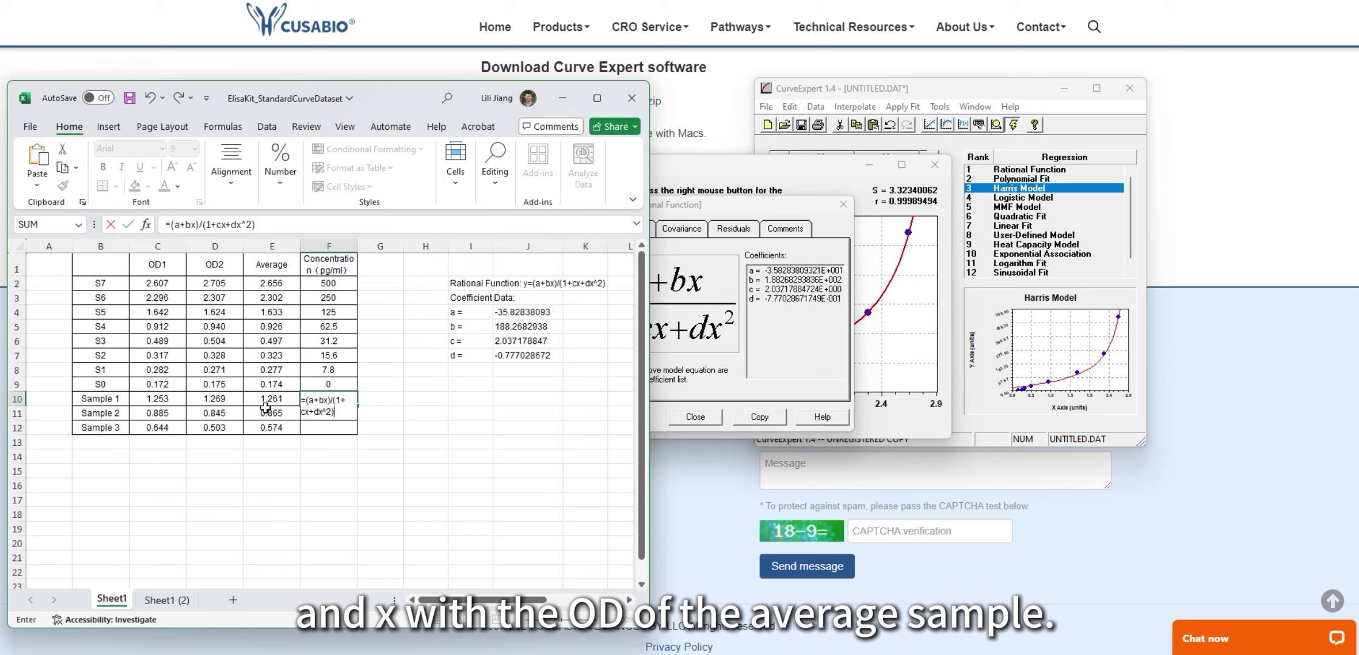
- Replace a with -35.82838093 and bx with 188.2682938*E10 in the F10 formula
double_click(312, 400)
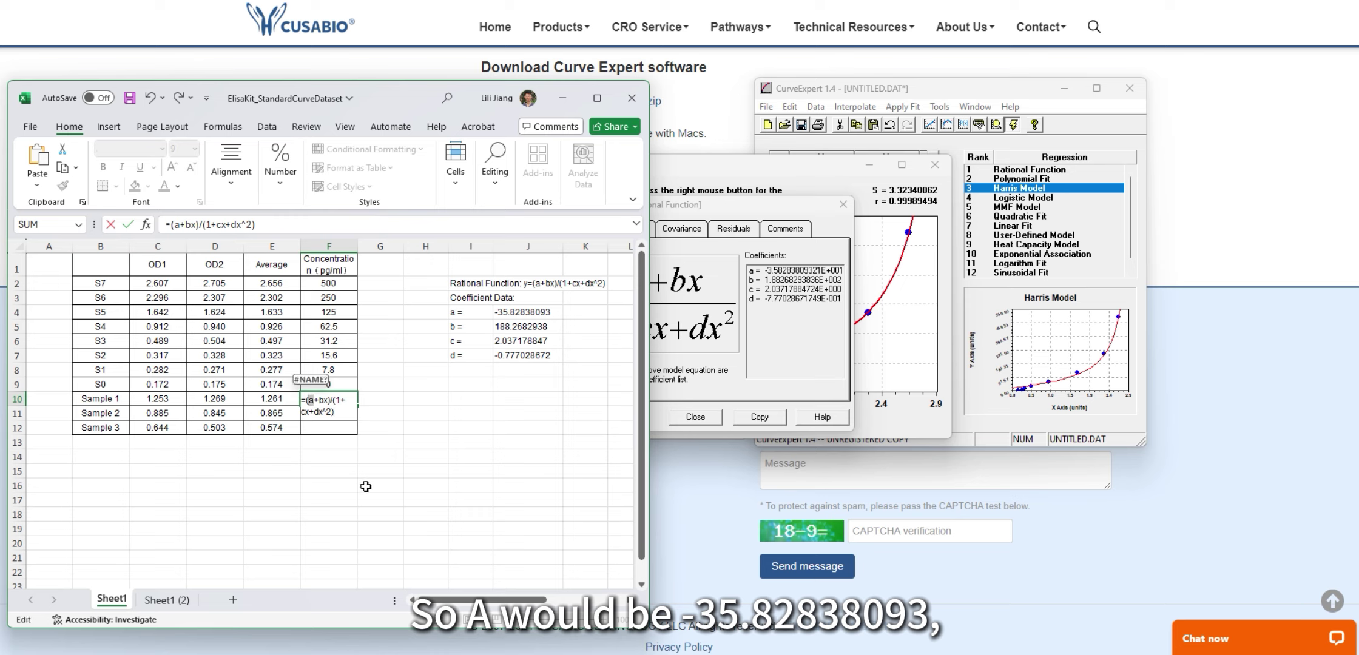
text(-35.)
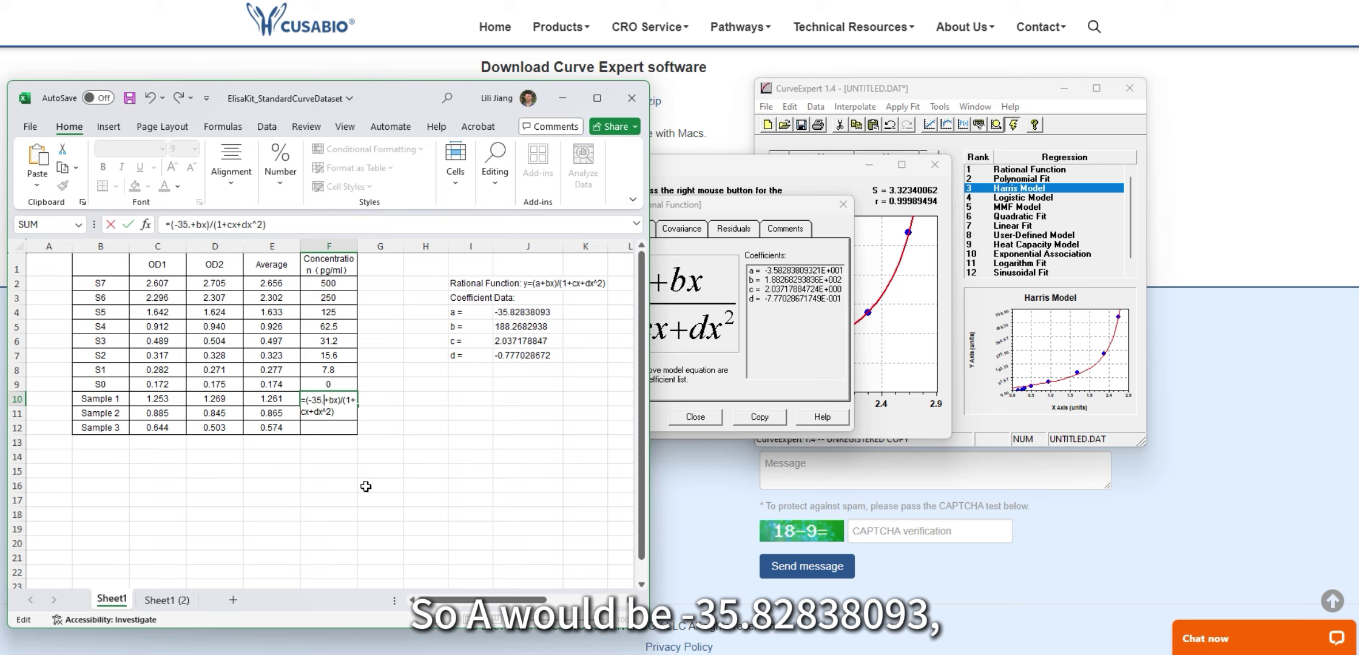
text(828)
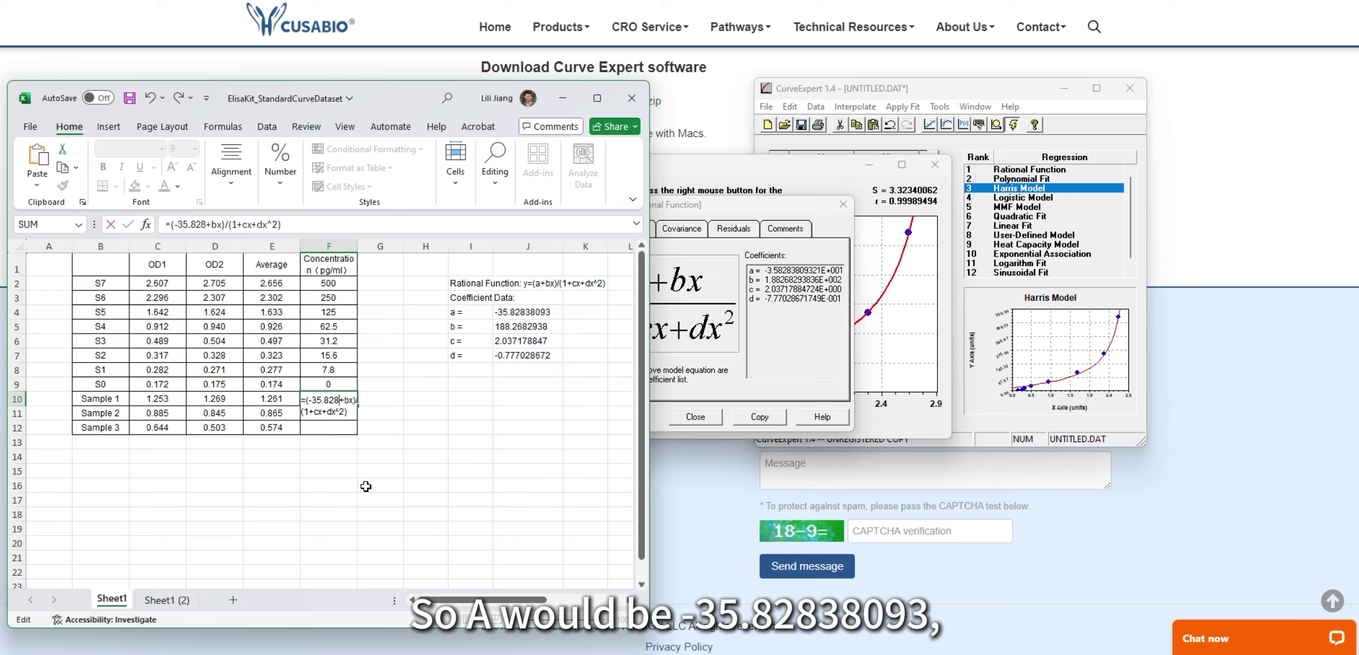
text(38)
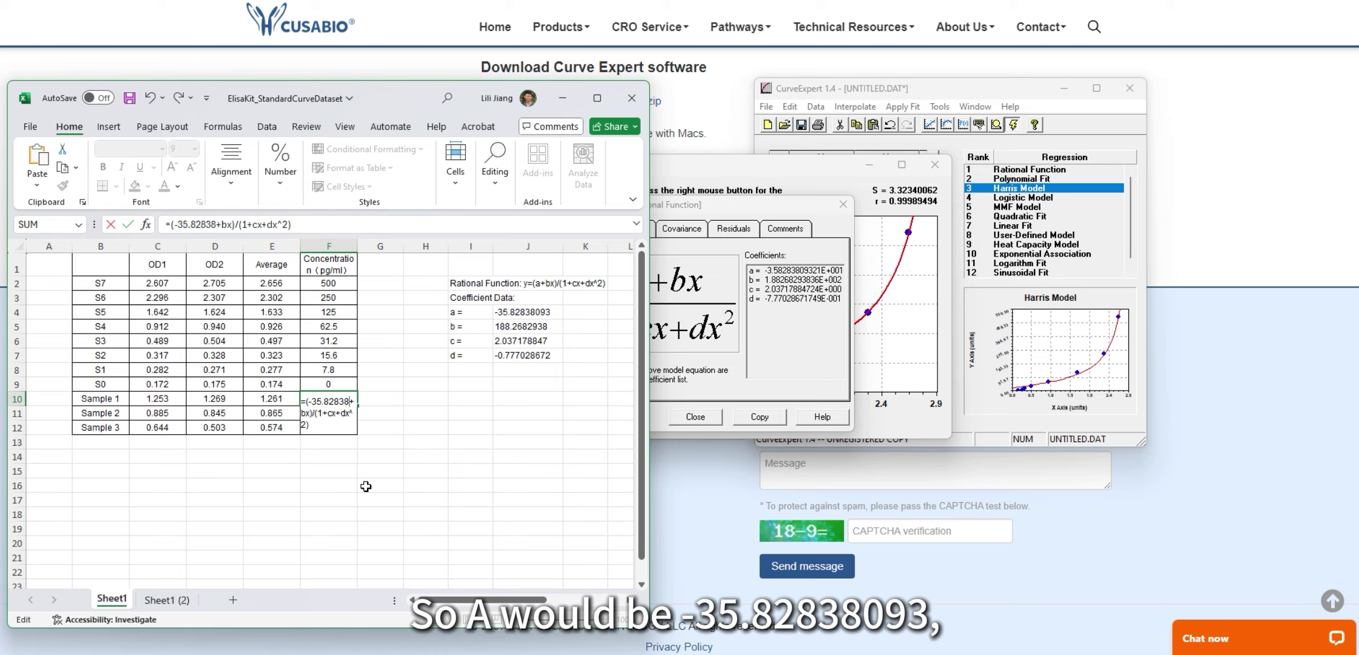
text(093)
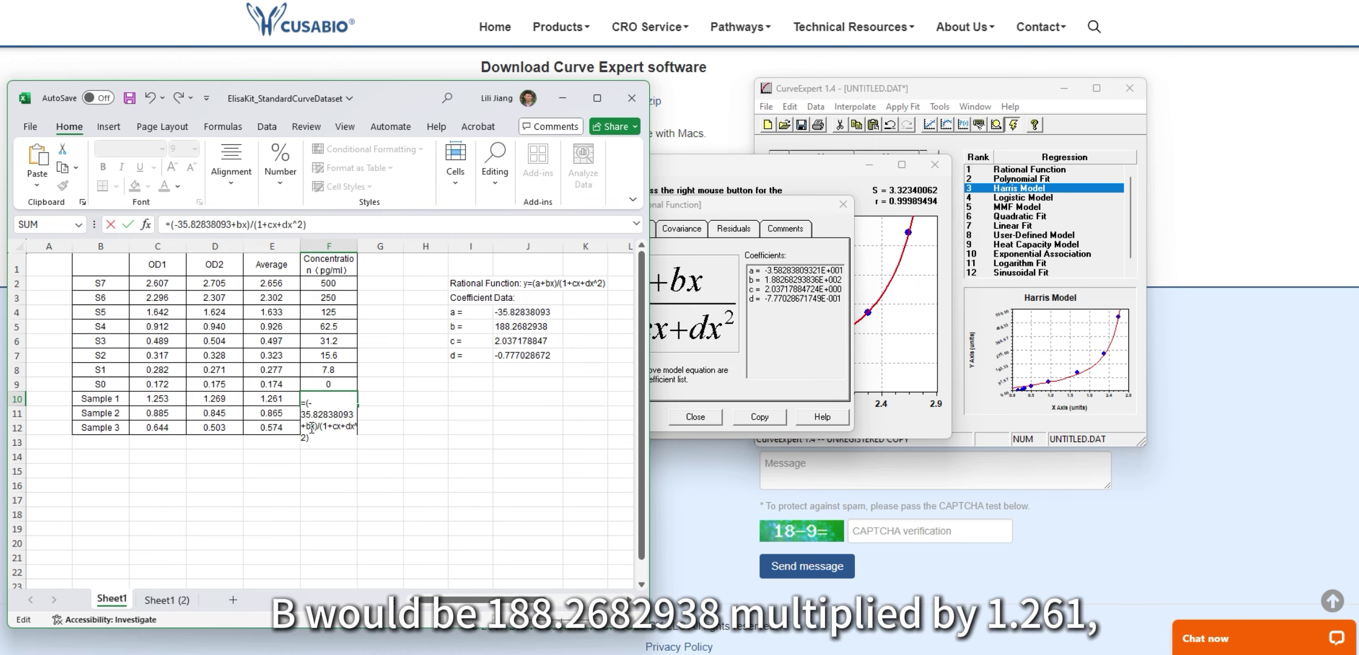
double_click(311, 427)
key(BackSpace)
text(188)
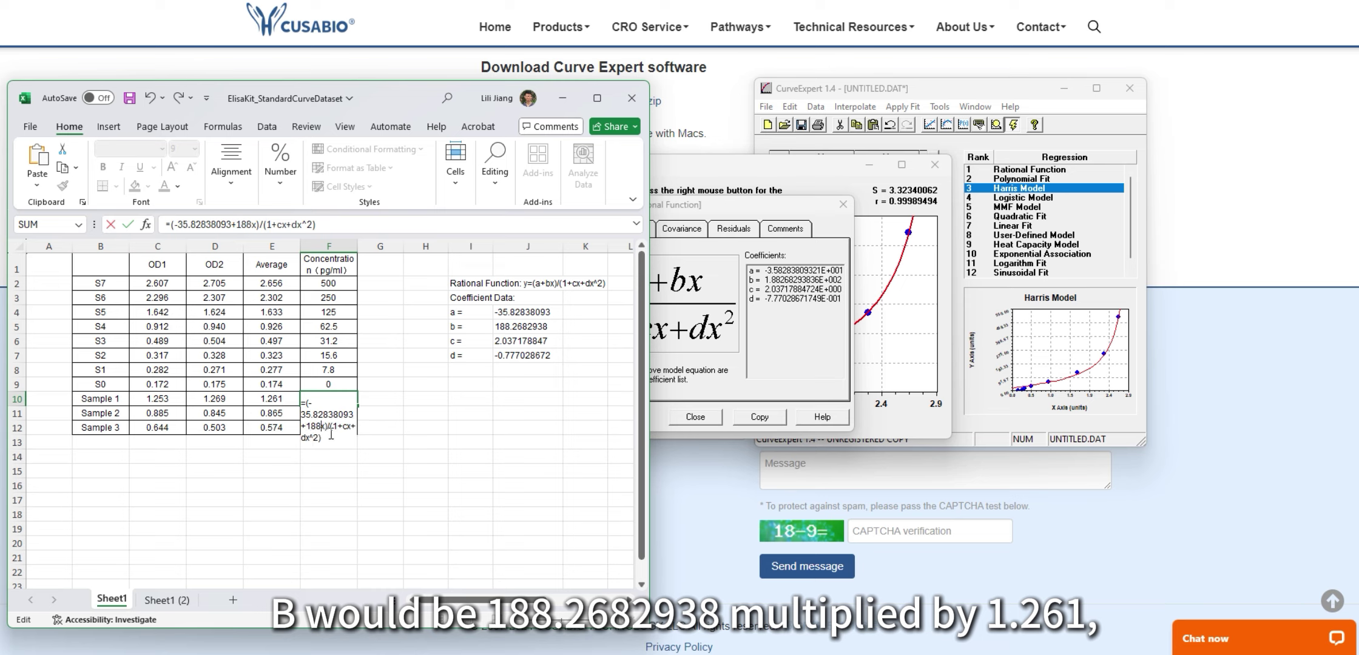
text(.2)
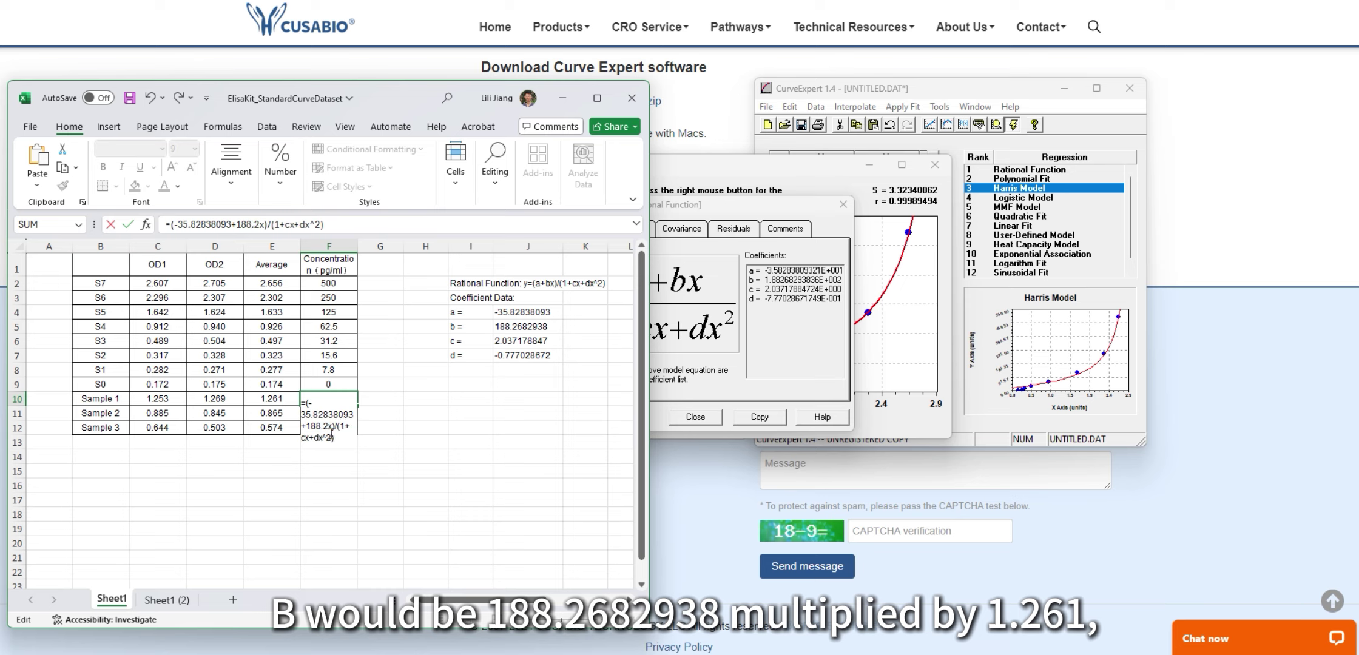
text(6829)
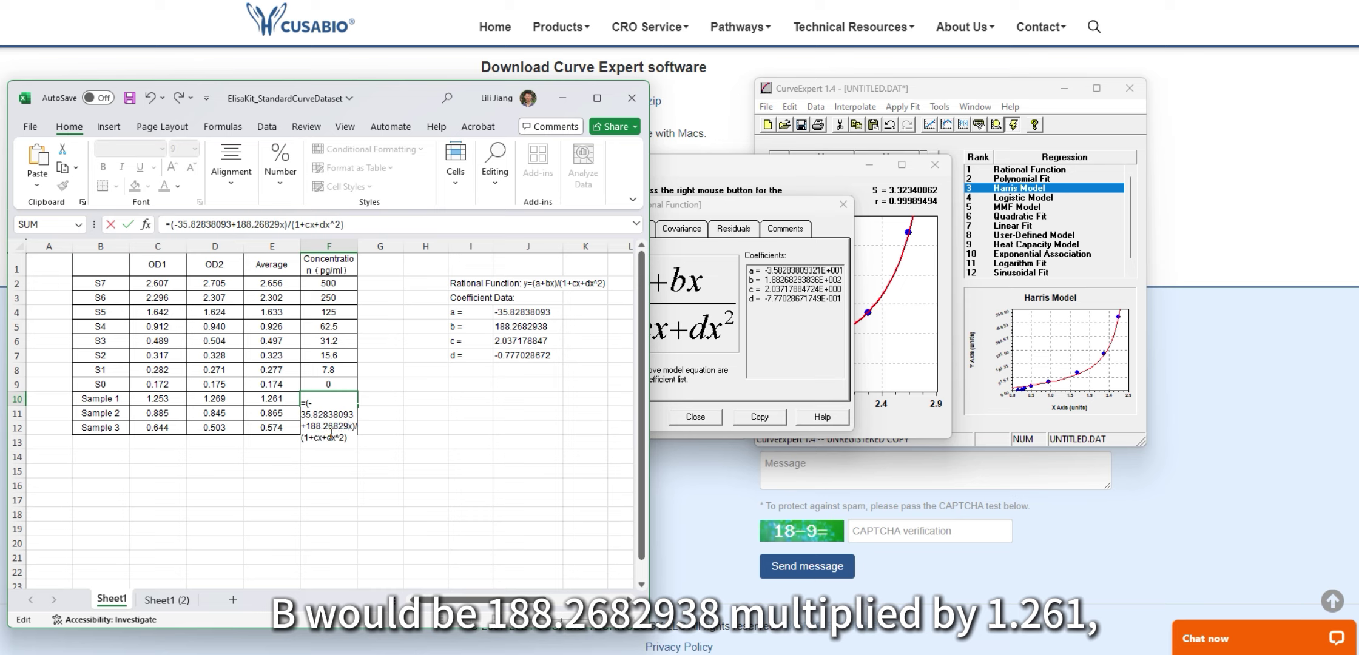
text(38)
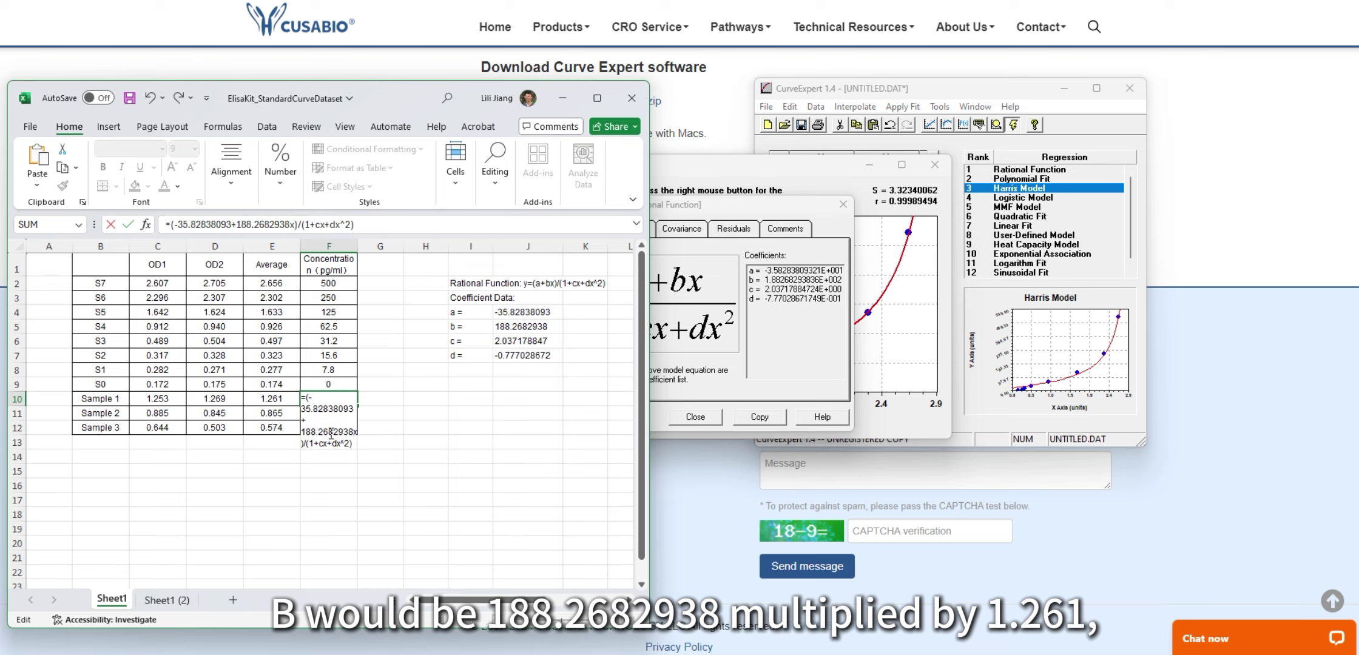
text(*)
click(278, 400)
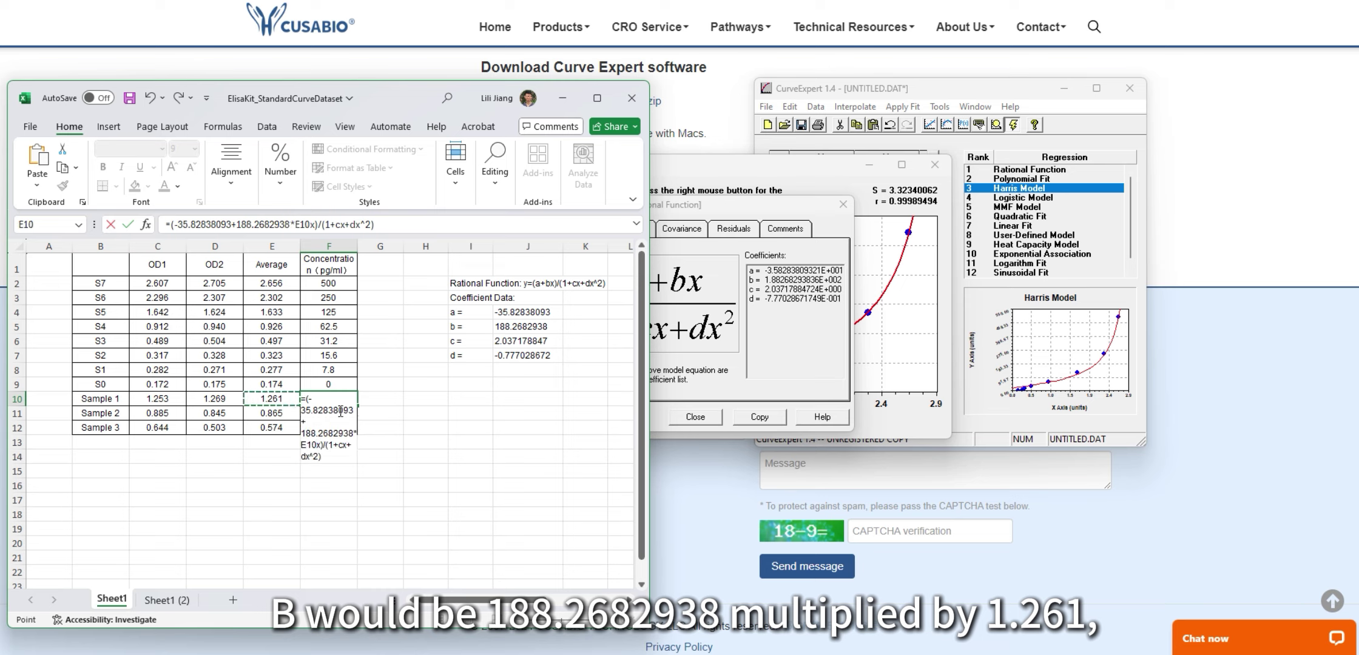
key(Delete)
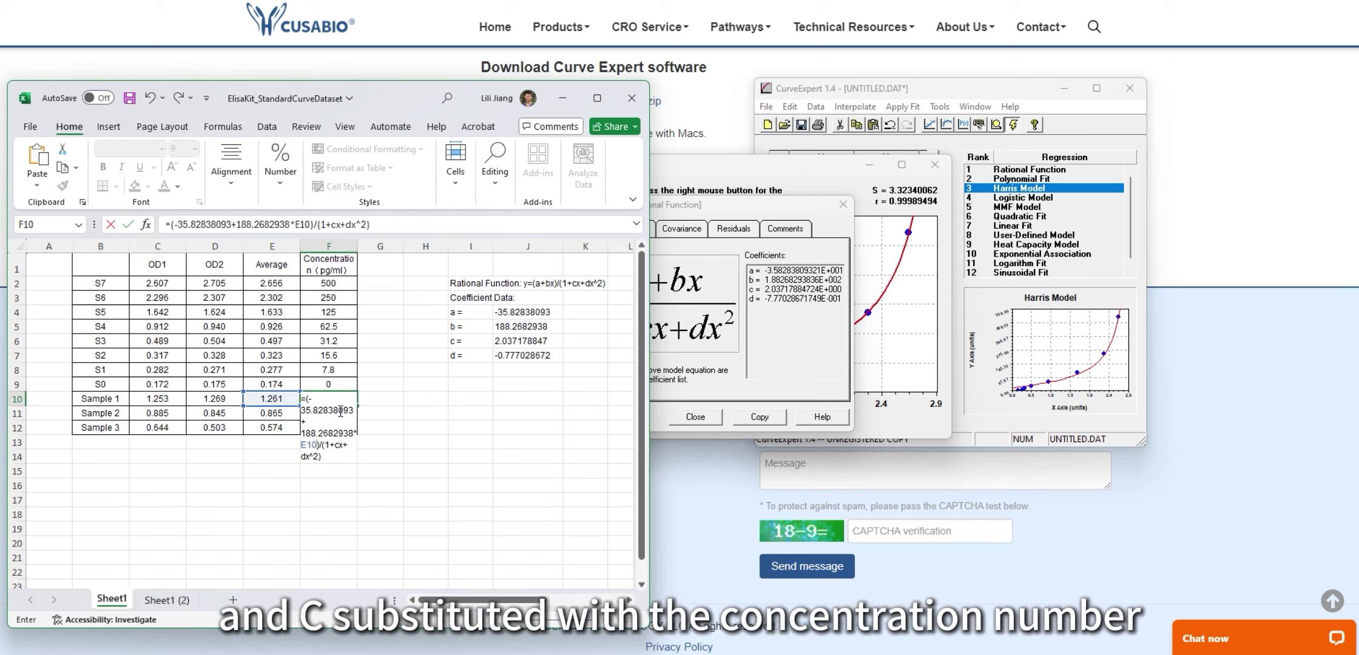
- Replace the cx term with 2.037178847*E10 in the F10 formula
click(332, 445)
key(BackSpace)
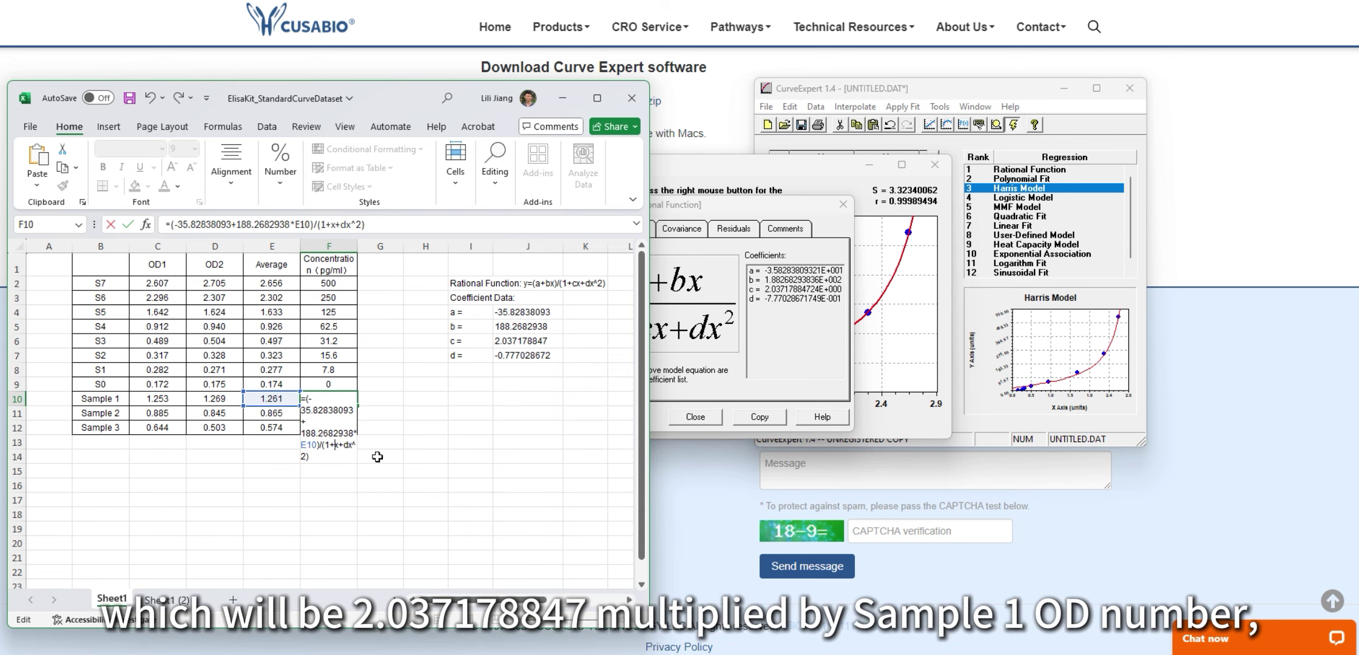
text(2.03717)
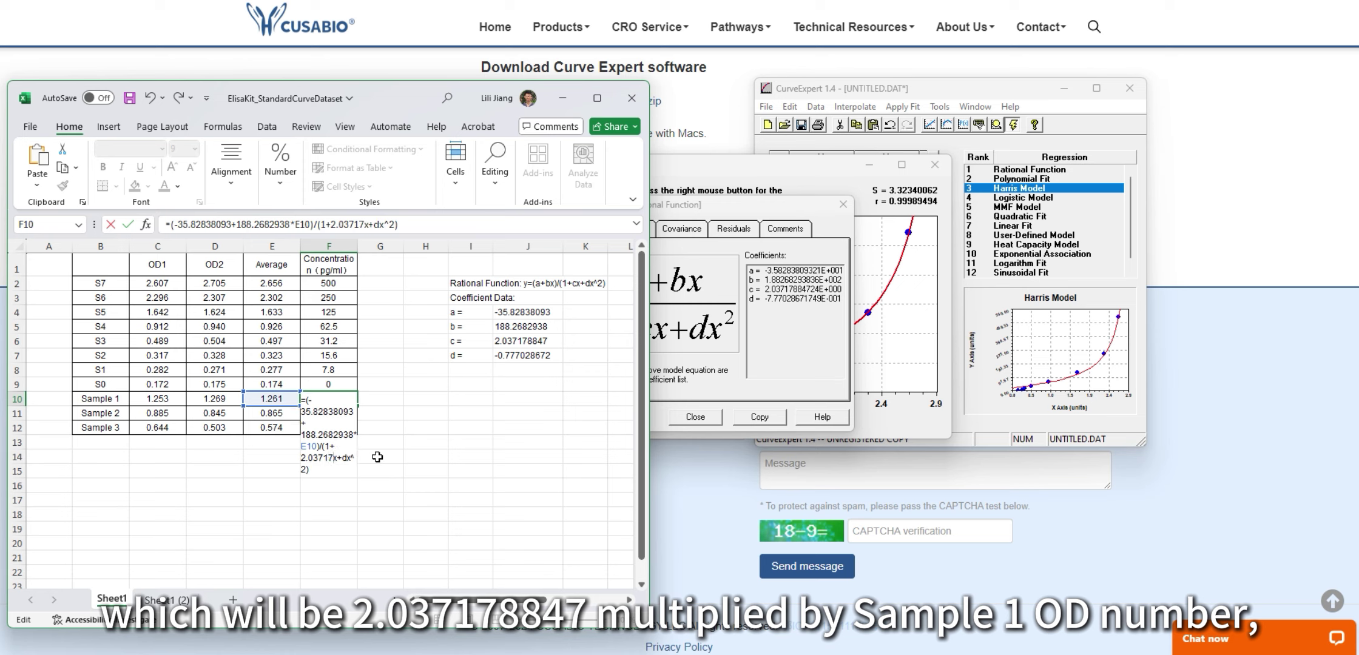
text(8847)
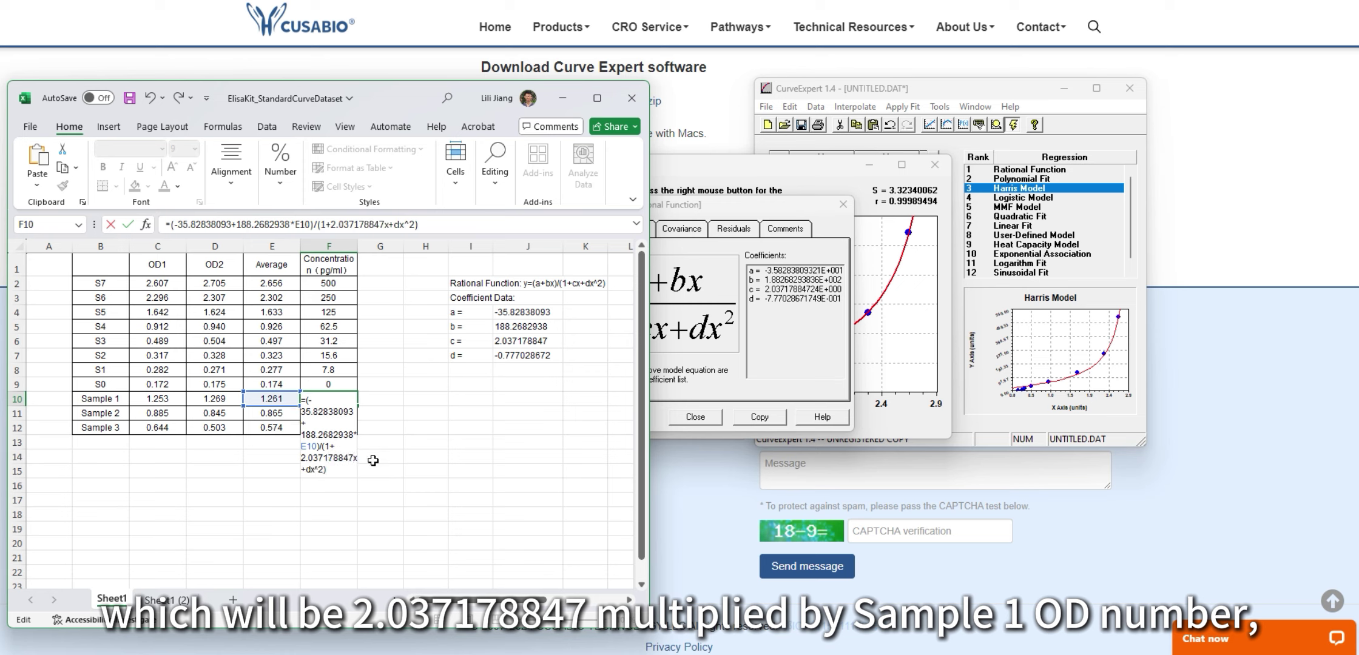
key(Delete)
text(*)
click(267, 399)
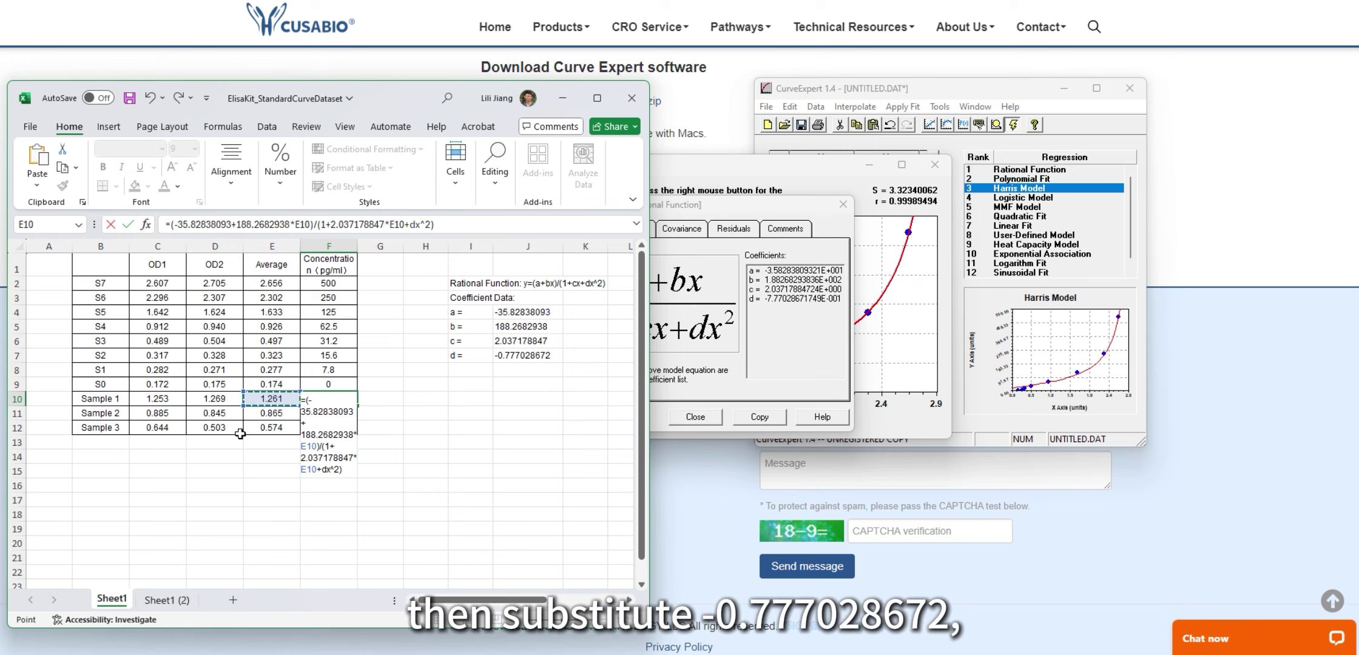
- Replace dx^2 with -0.777028672*E10^2 and commit F10, giving 86.3913006
click(325, 469)
key(BackSpace)
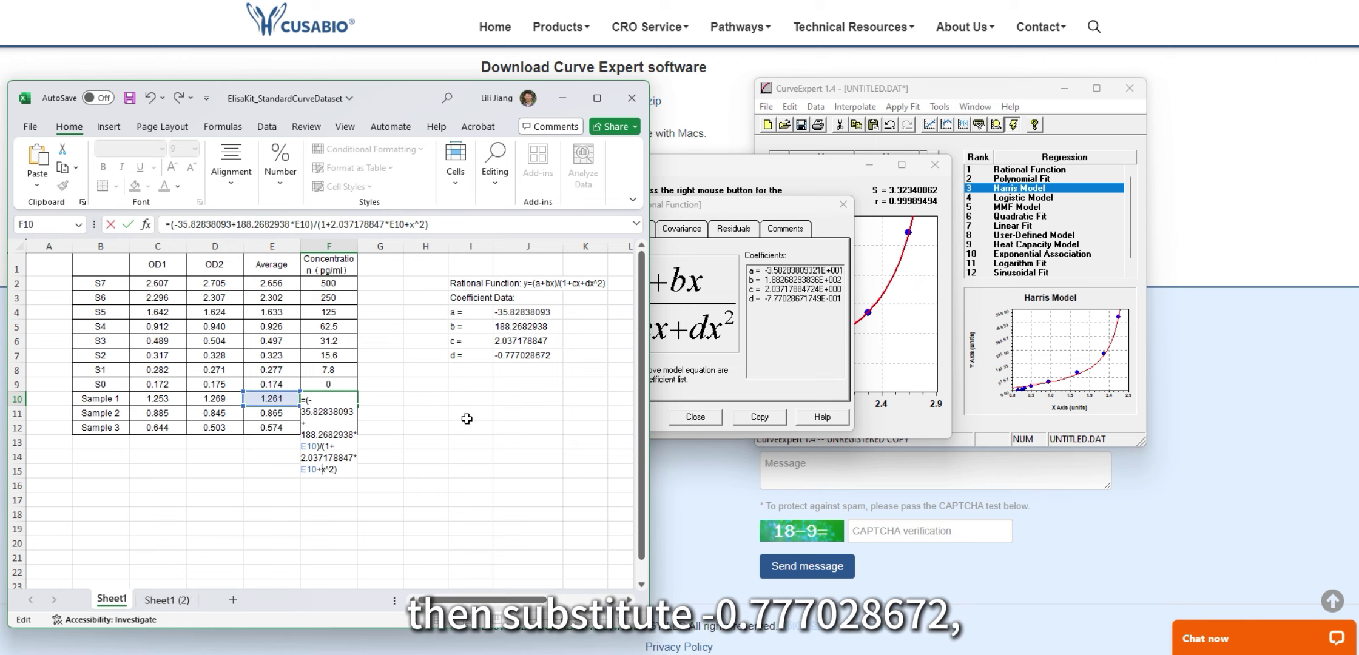
text(=)
key(BackSpace)
text(-0.777)
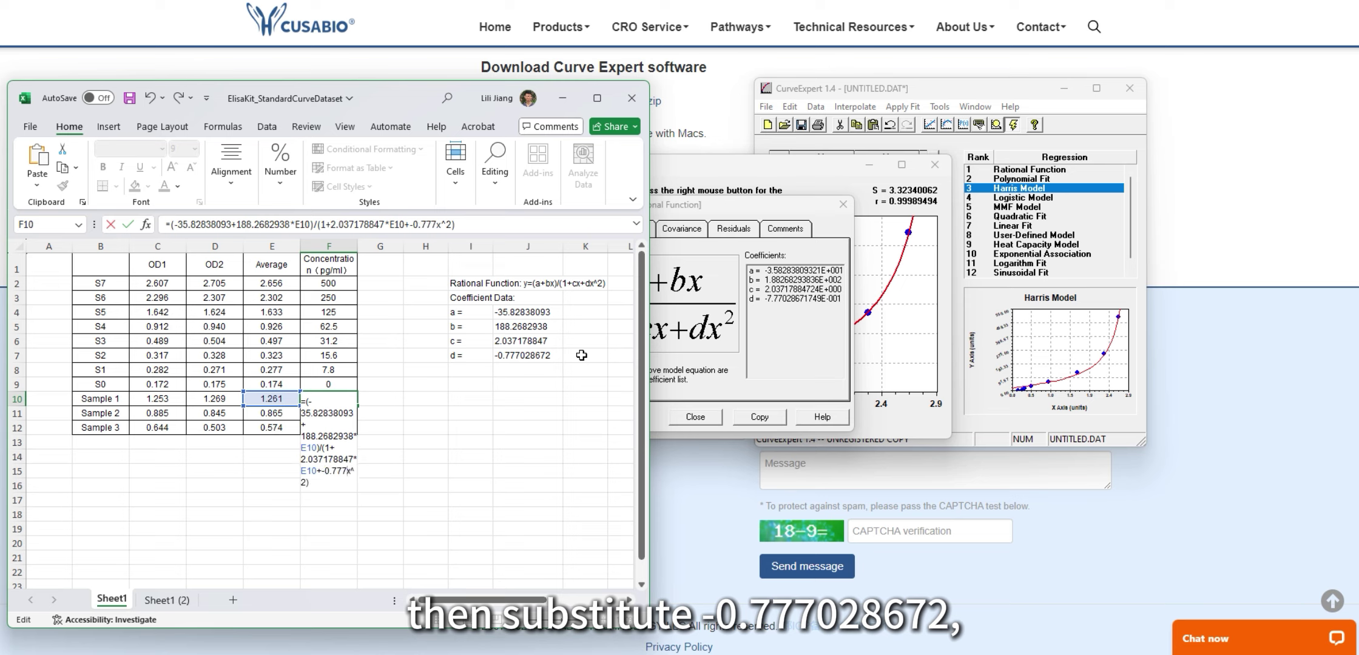
text(029)
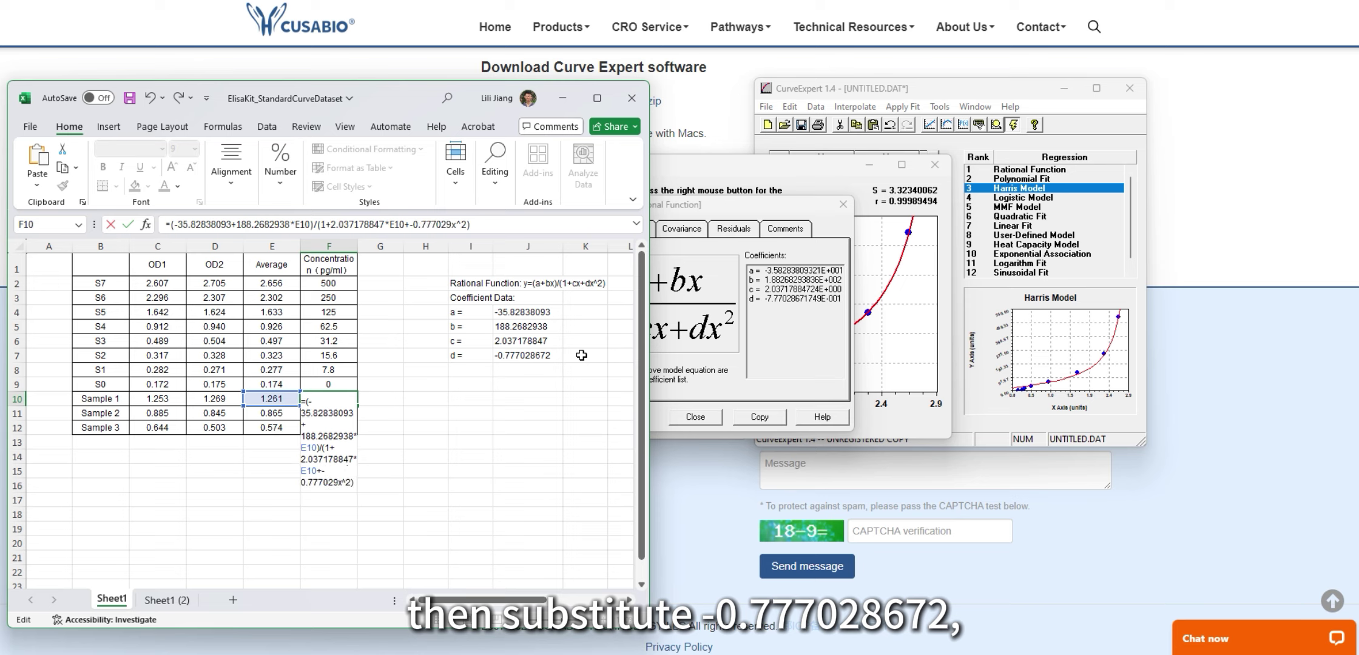
key(BackSpace)
text(86)
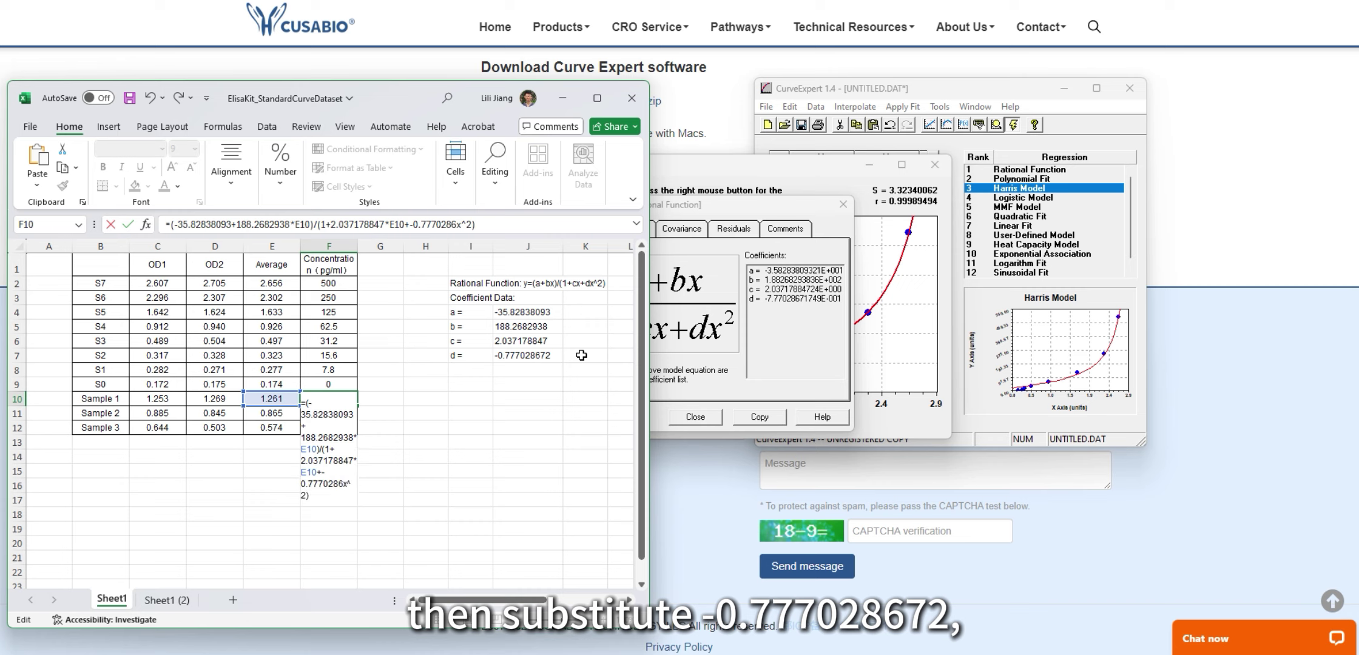
text(72)
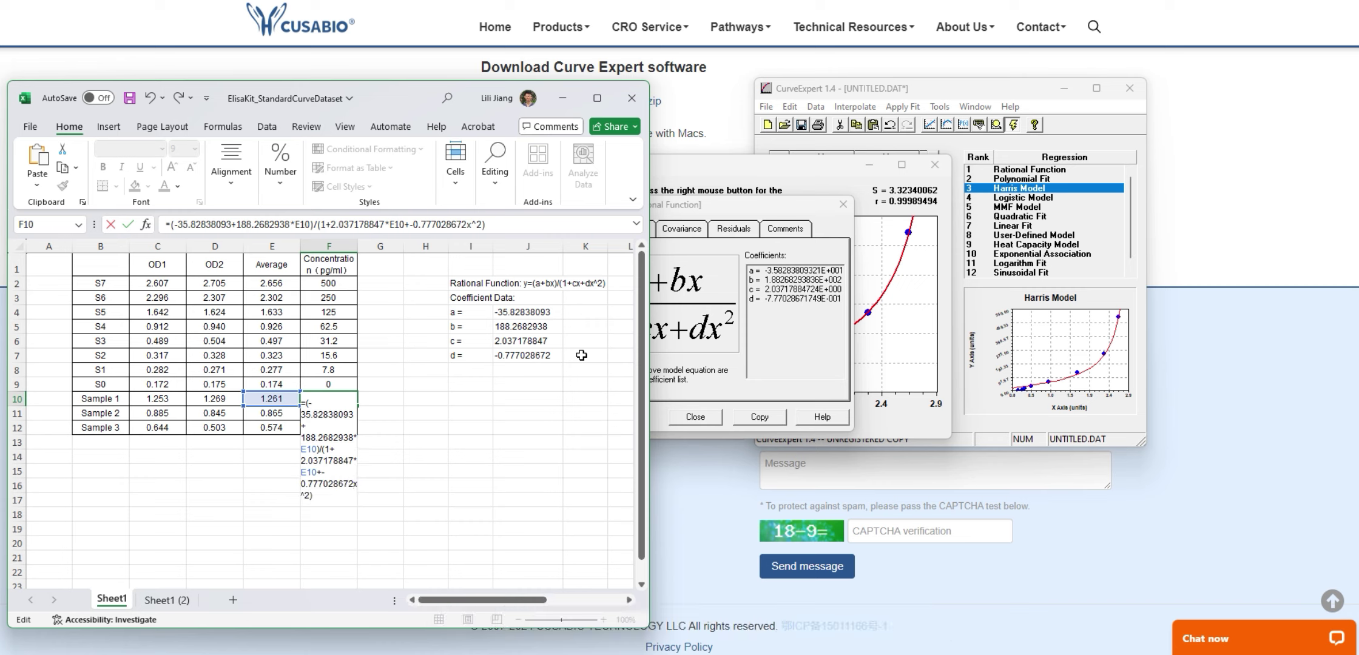
key(Delete)
text(*)
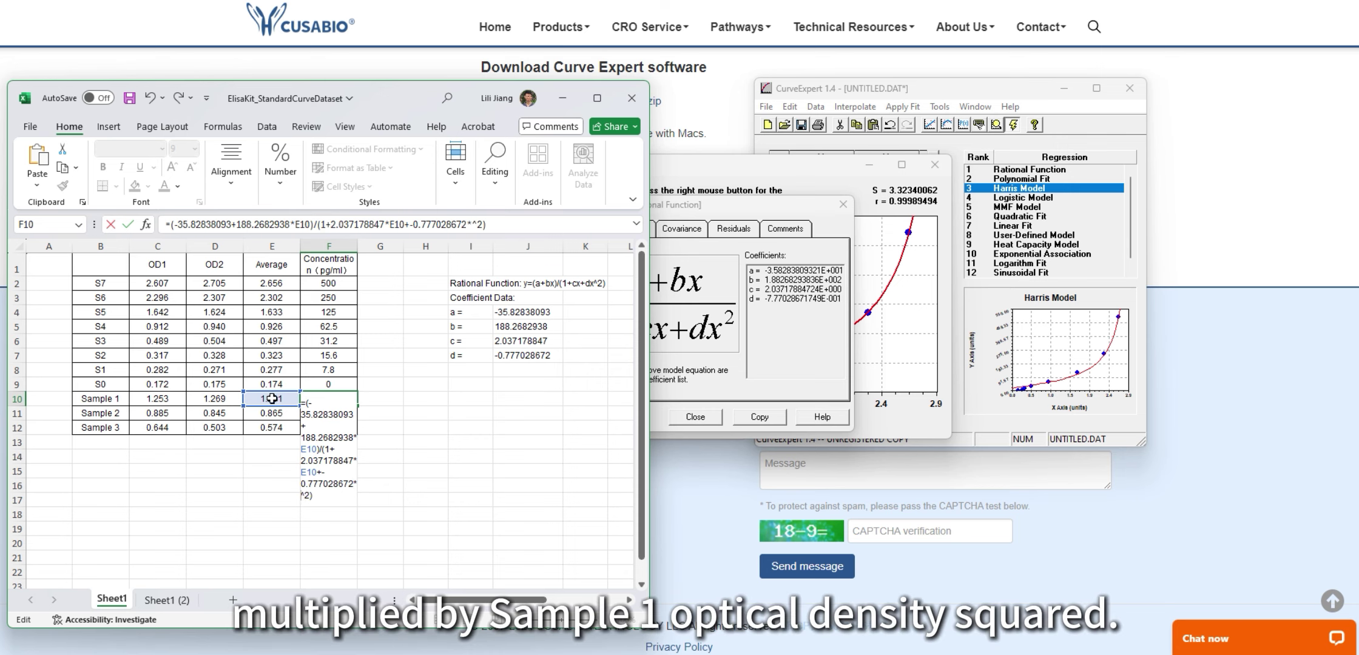
click(271, 399)
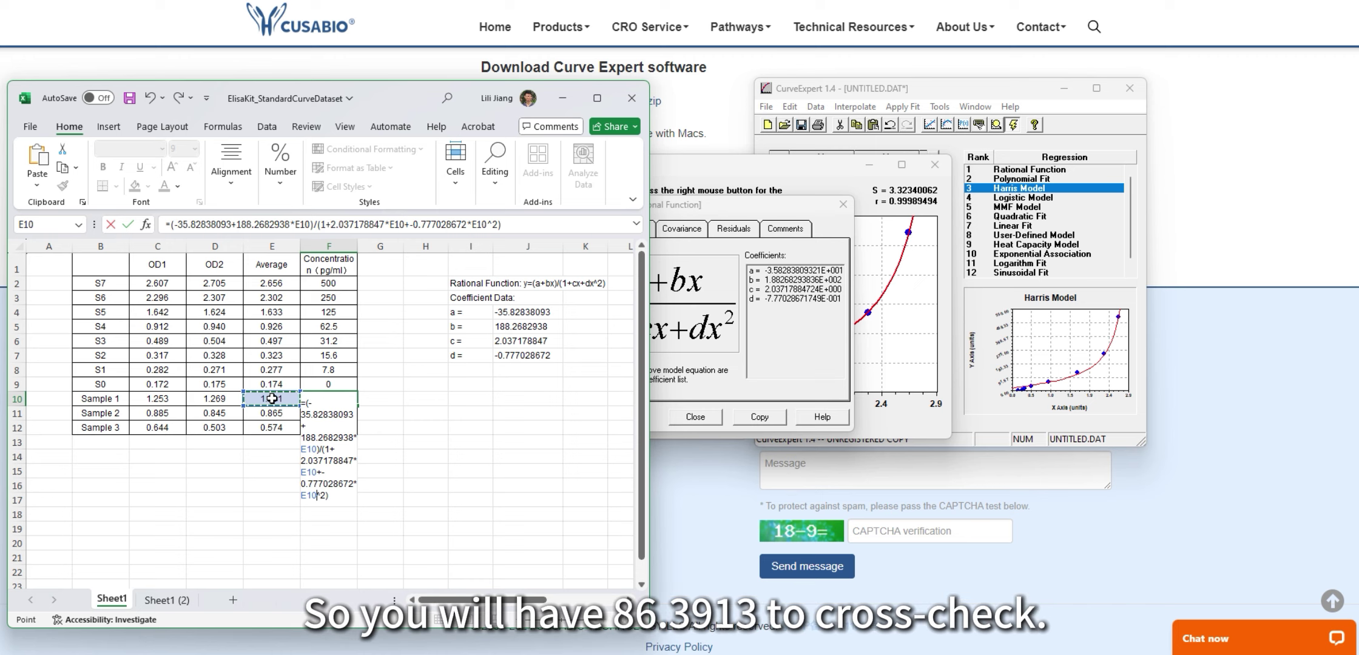
key(Return)
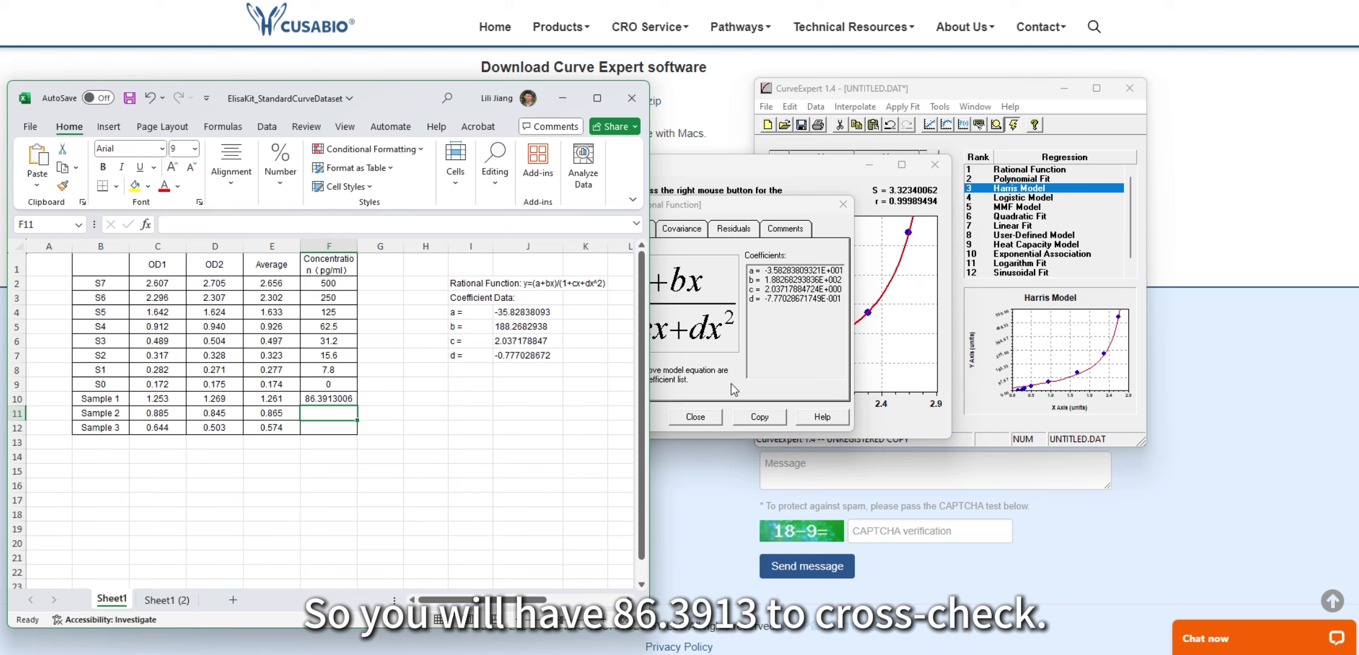
- Use the Rational Function graph's Analyze tool at X = 1.261, confirming Y = 86.3913
click(695, 417)
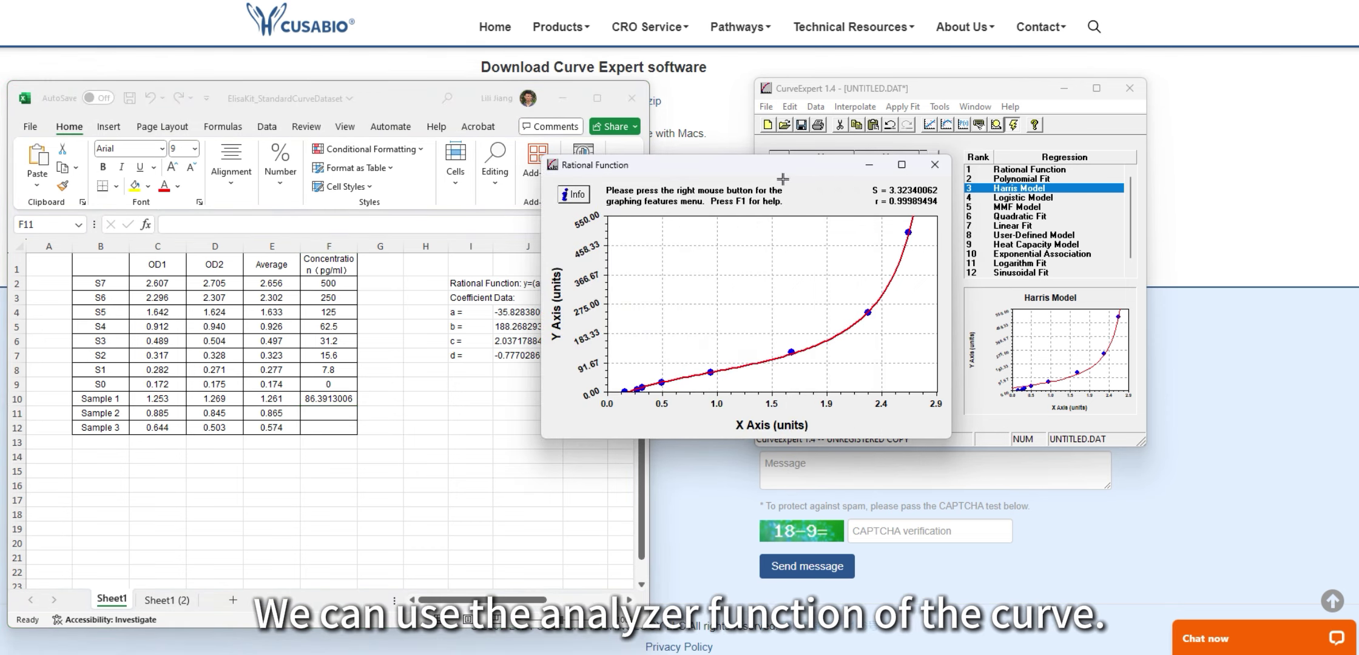
drag(782, 175, 718, 168)
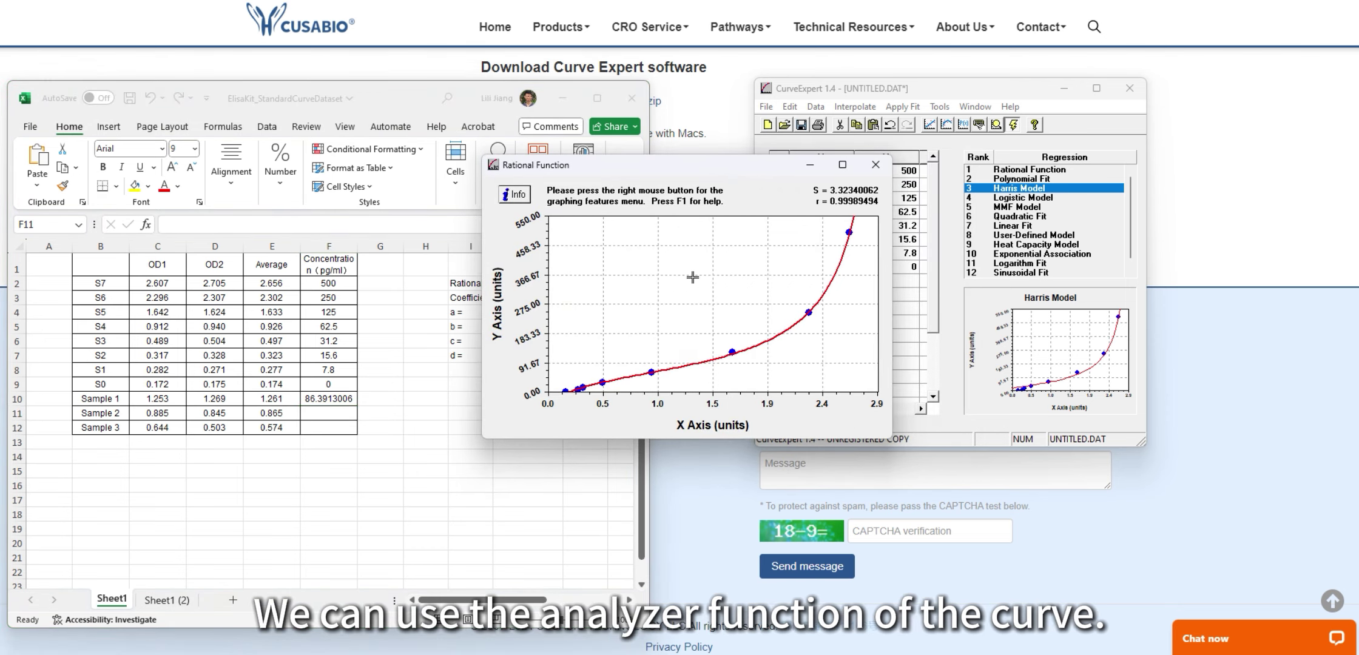
right_click(653, 275)
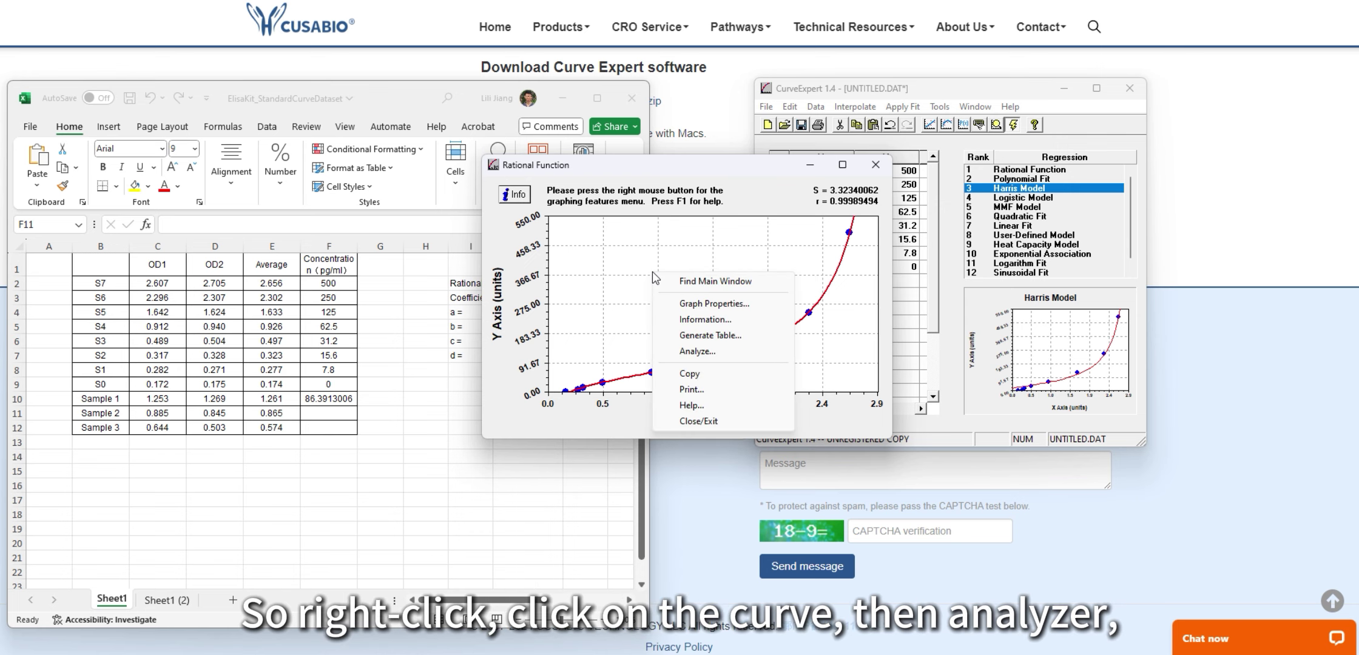
click(698, 351)
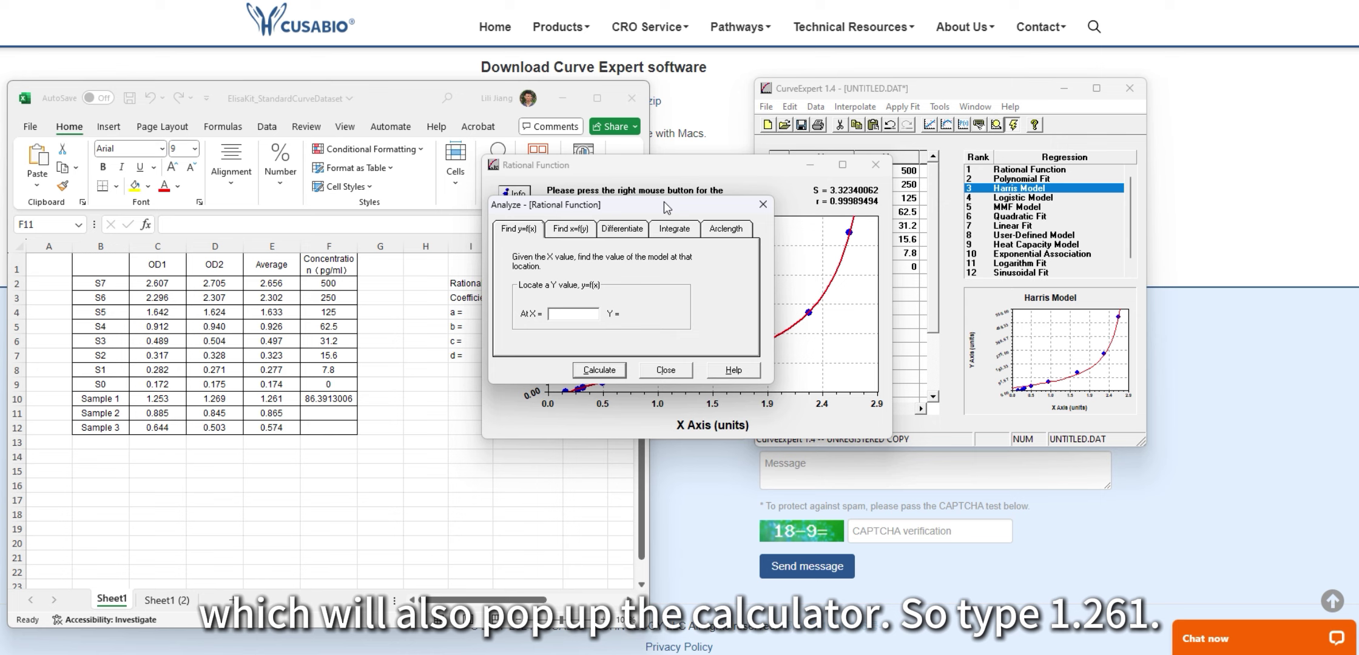
drag(663, 203, 717, 214)
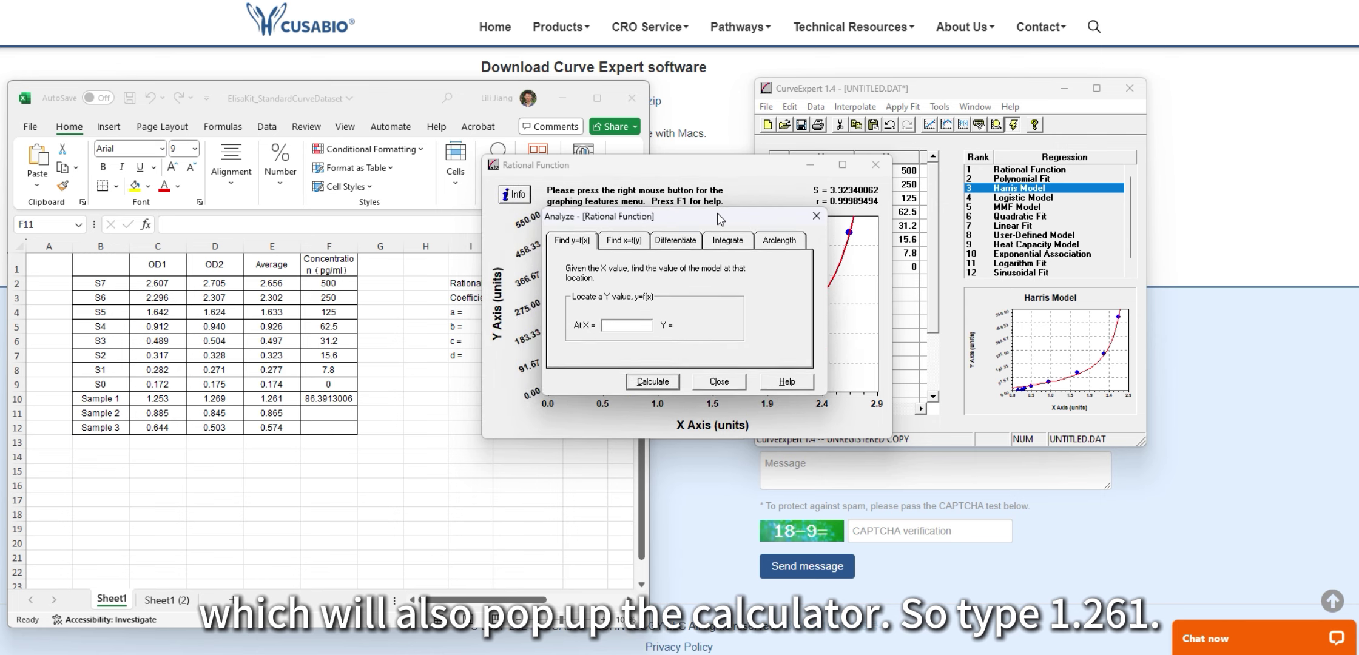
click(625, 326)
text(1.261)
key(Return)
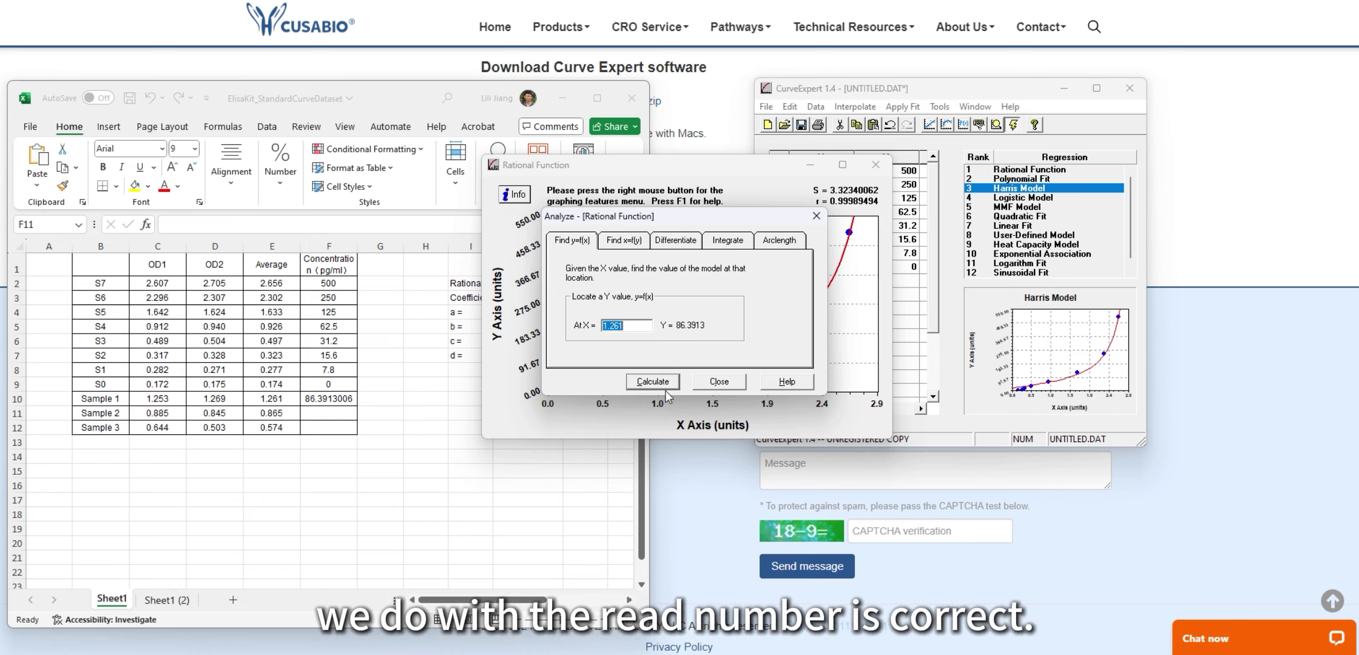
click(717, 381)
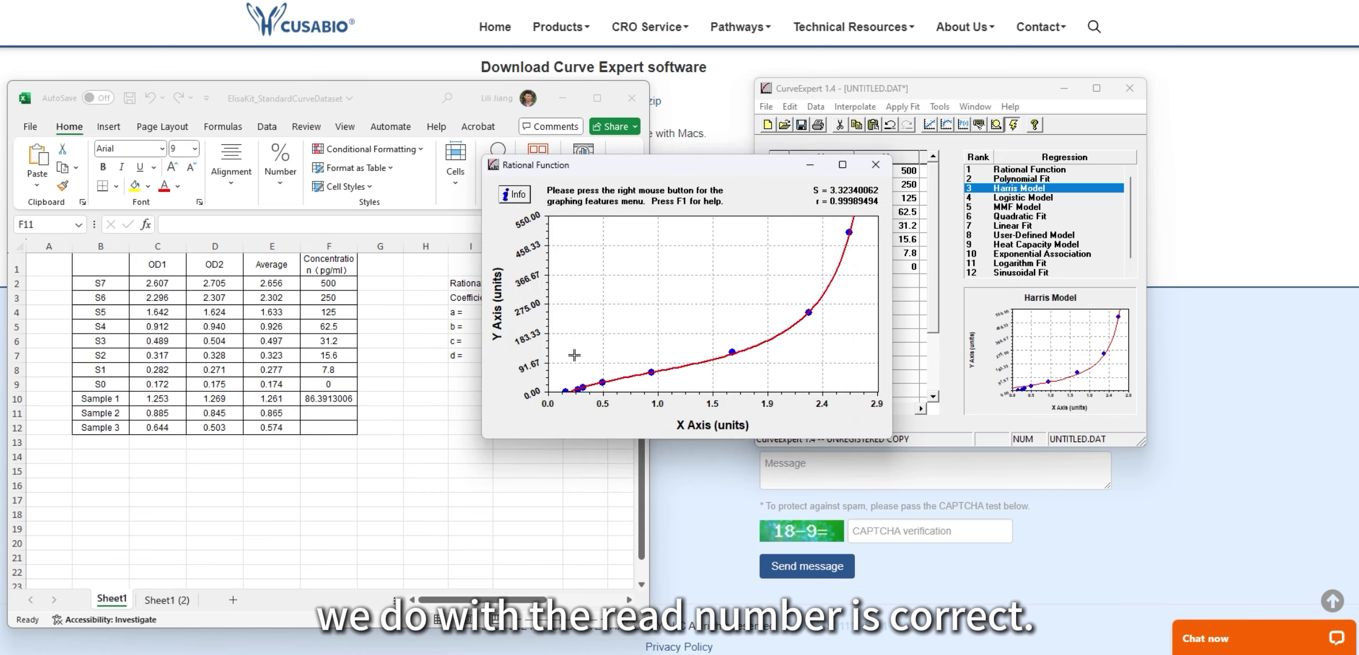
- Fill F10's formula down to F12, giving 58.2472444 and 37.7170434 for Samples 2 and 3
drag(727, 170, 924, 194)
click(324, 411)
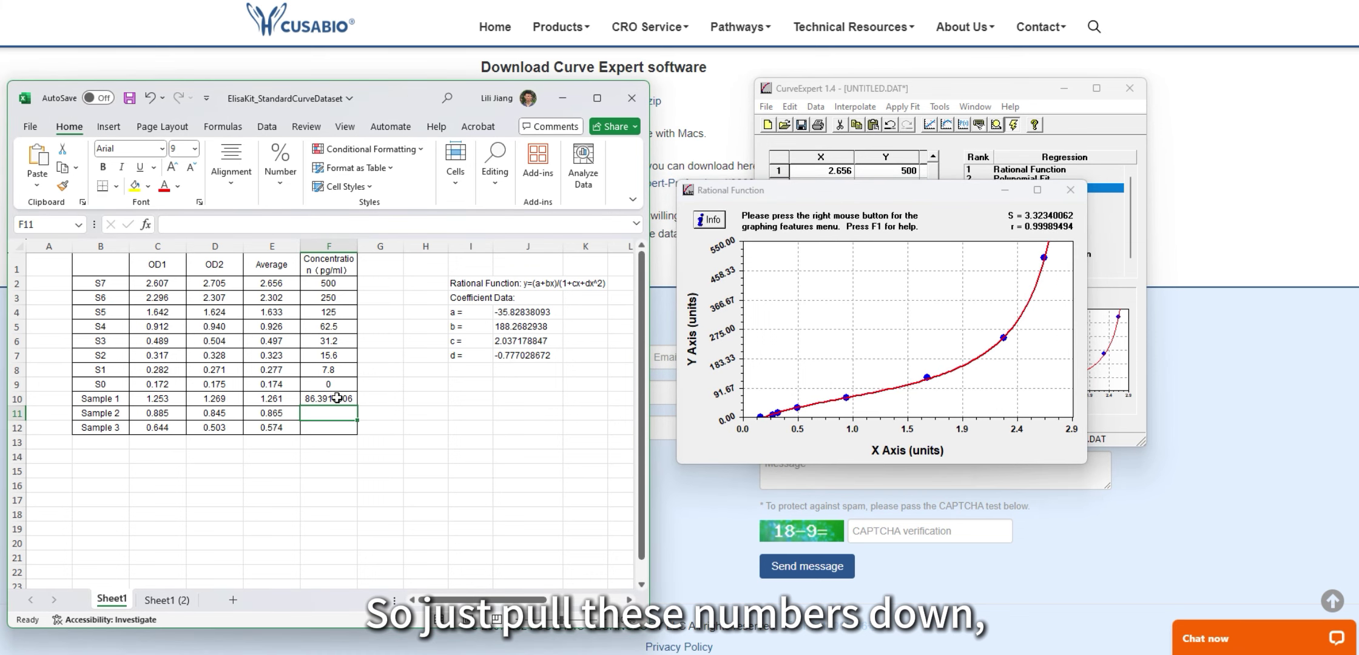
click(335, 398)
drag(359, 407, 346, 429)
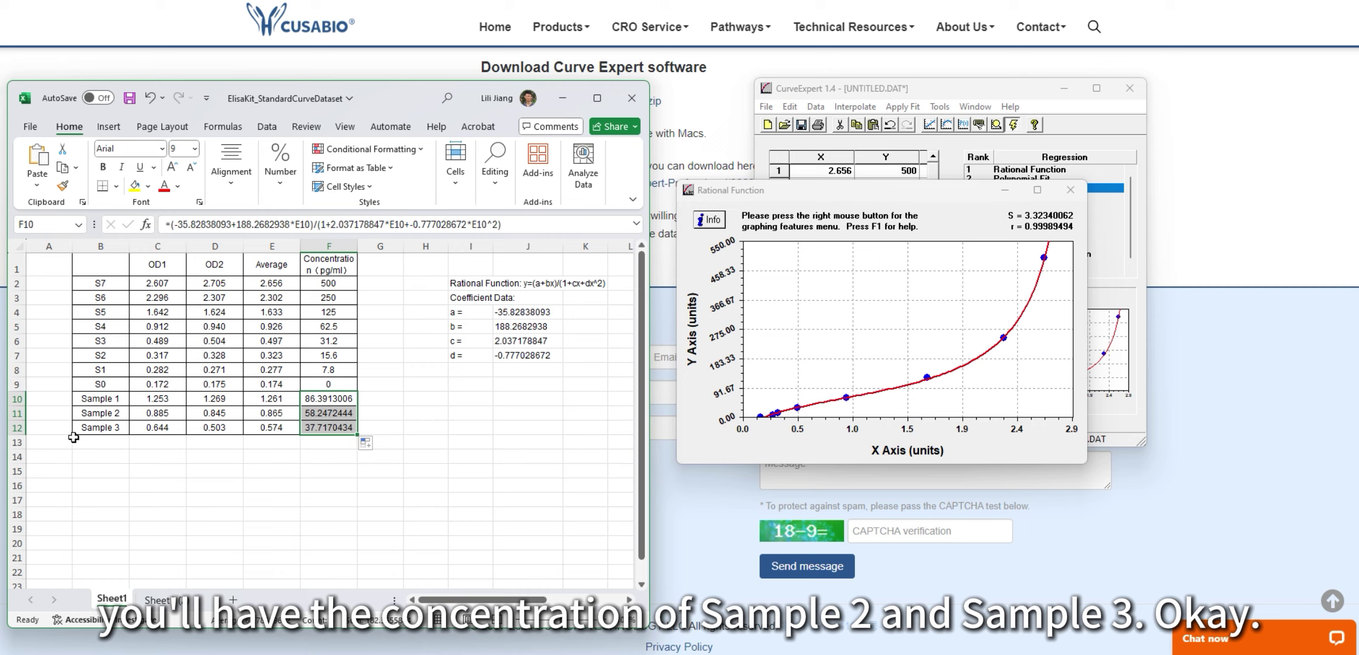
click(440, 433)
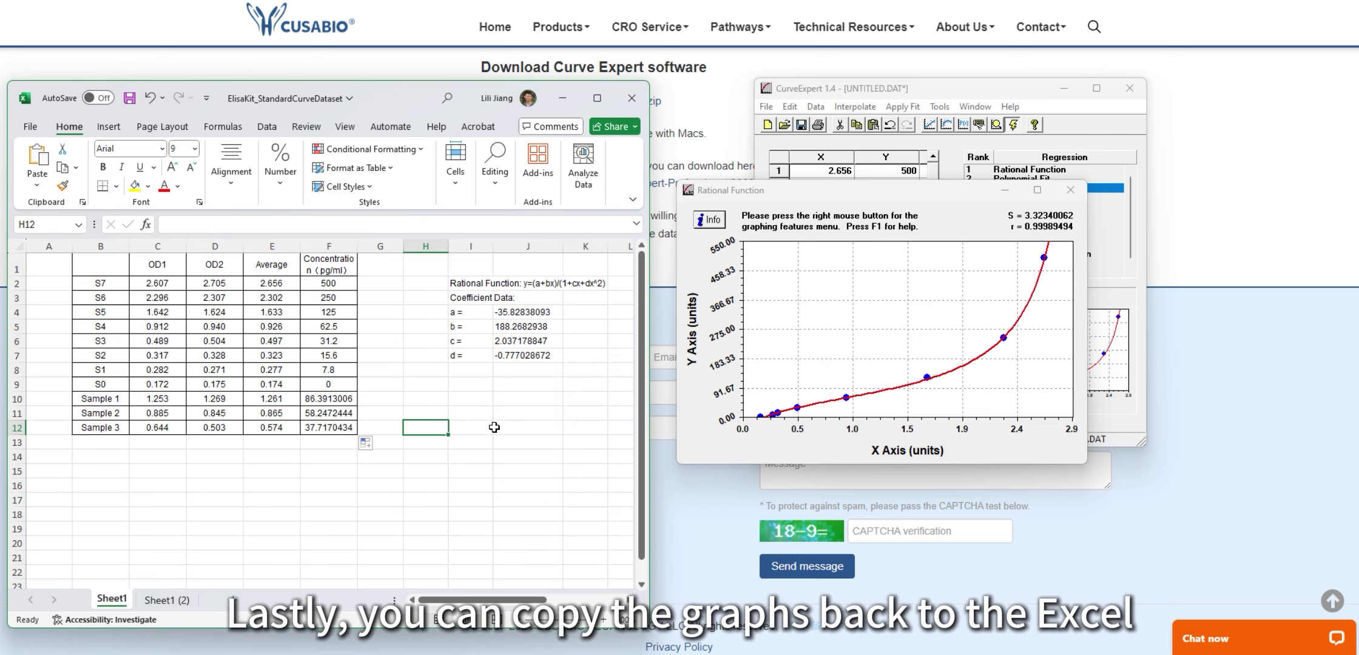
- Copy the Rational Function graph from CurveExpert and paste it into Excel at cell I10
right_click(849, 312)
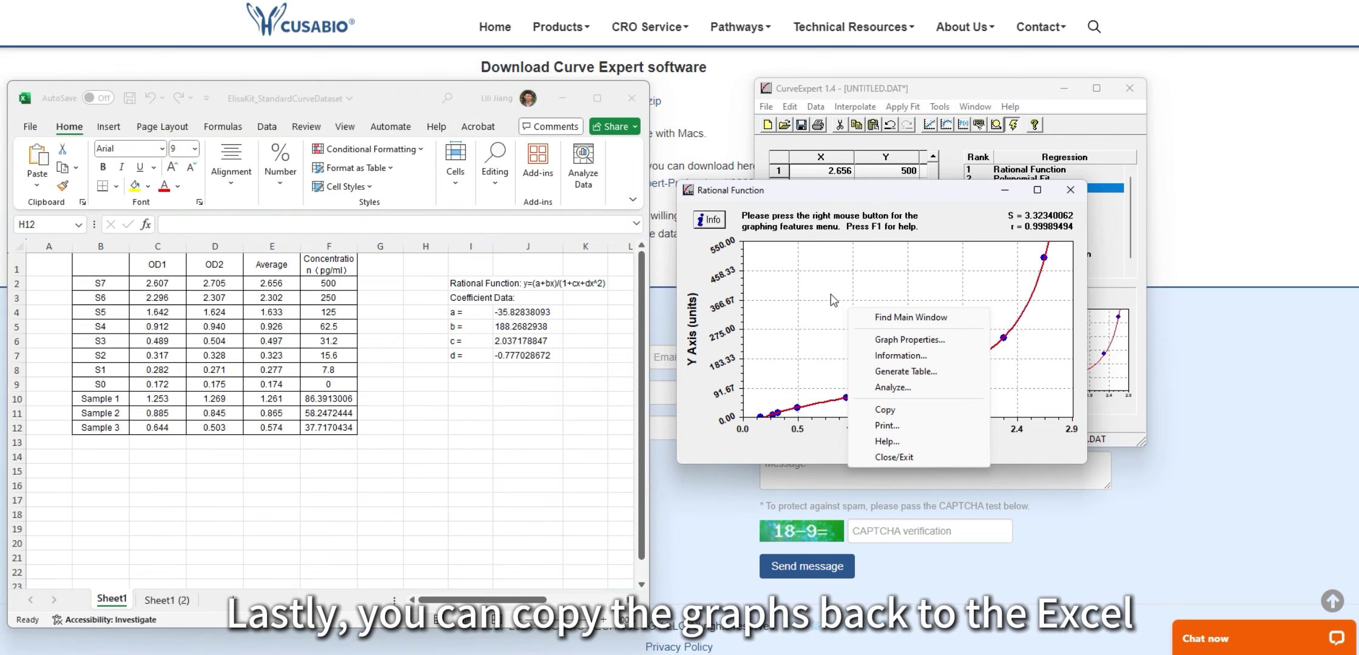
click(892, 410)
click(461, 402)
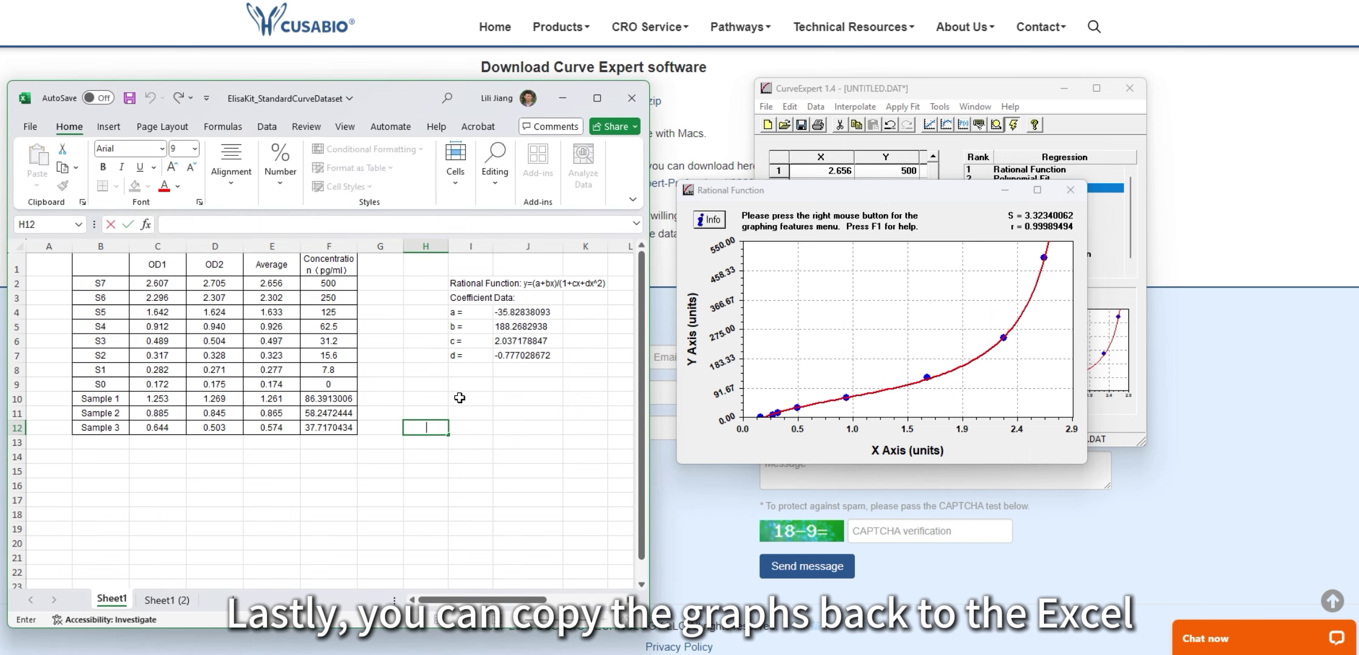
key(ctrl+v)
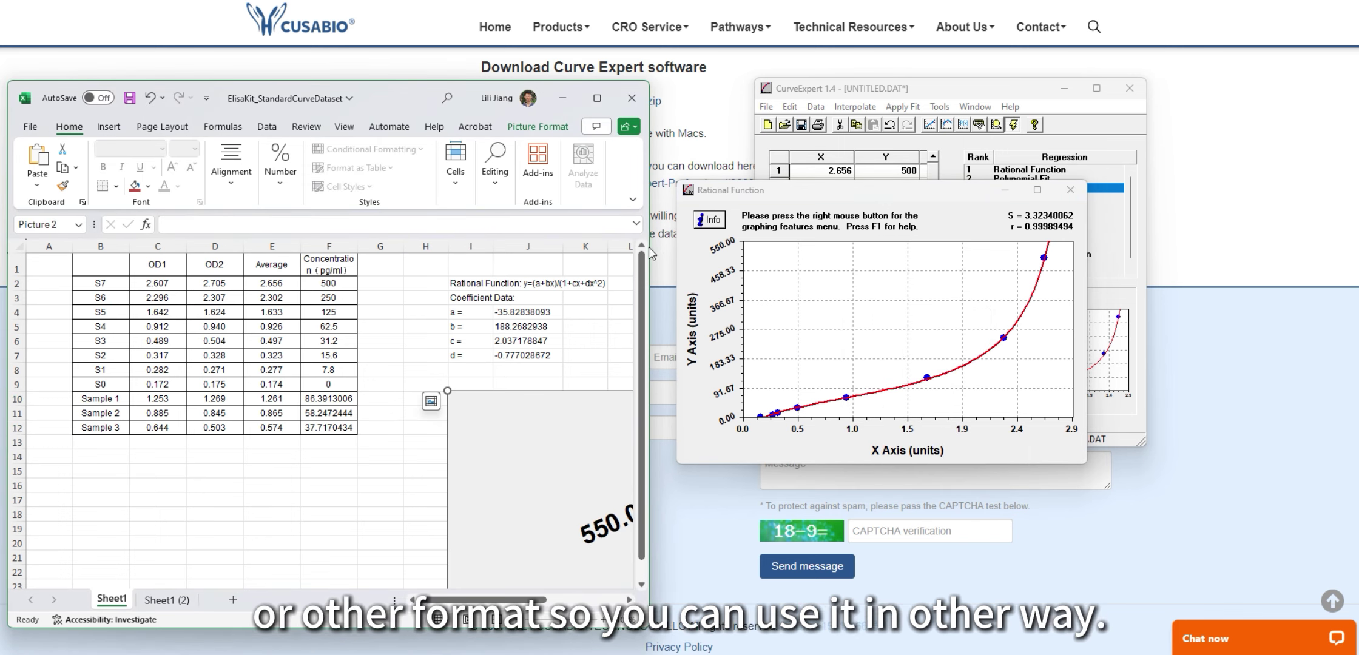
- Set the picture width to 20, then undo it, keeping the graph at 2.81 by 5 inches
drag(648, 238, 1103, 223)
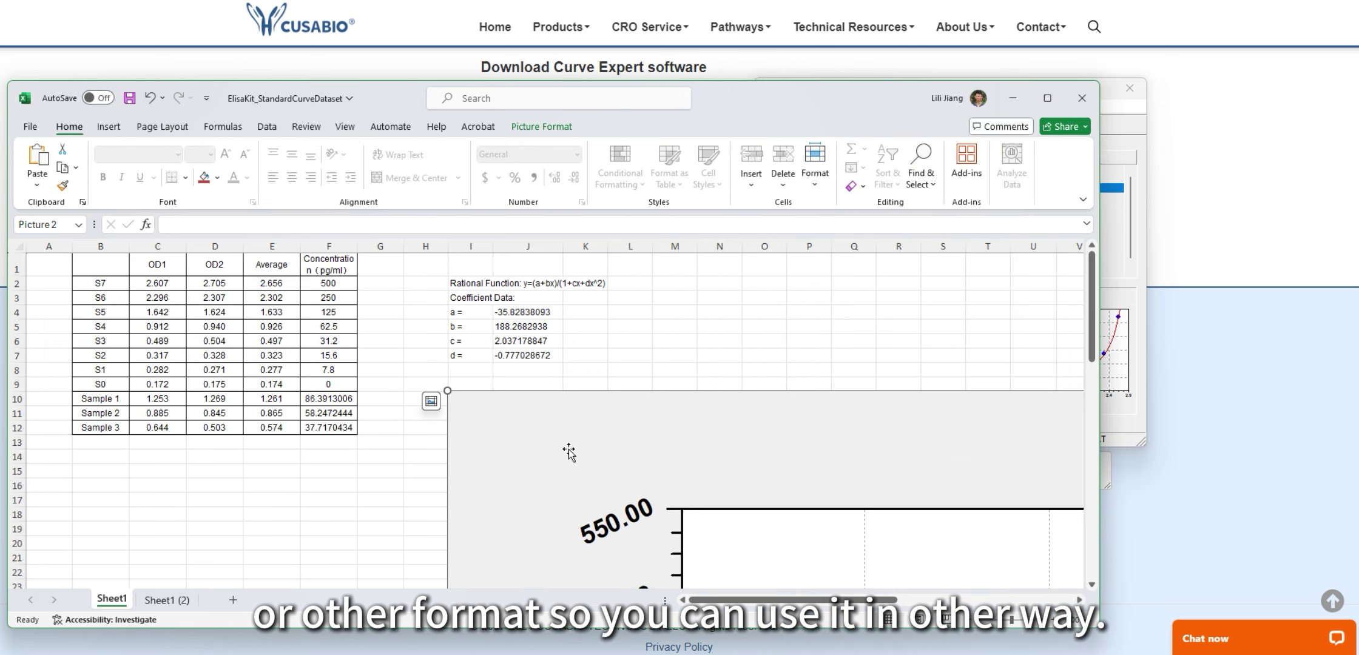
double_click(529, 430)
click(1028, 177)
text(20)
key(Return)
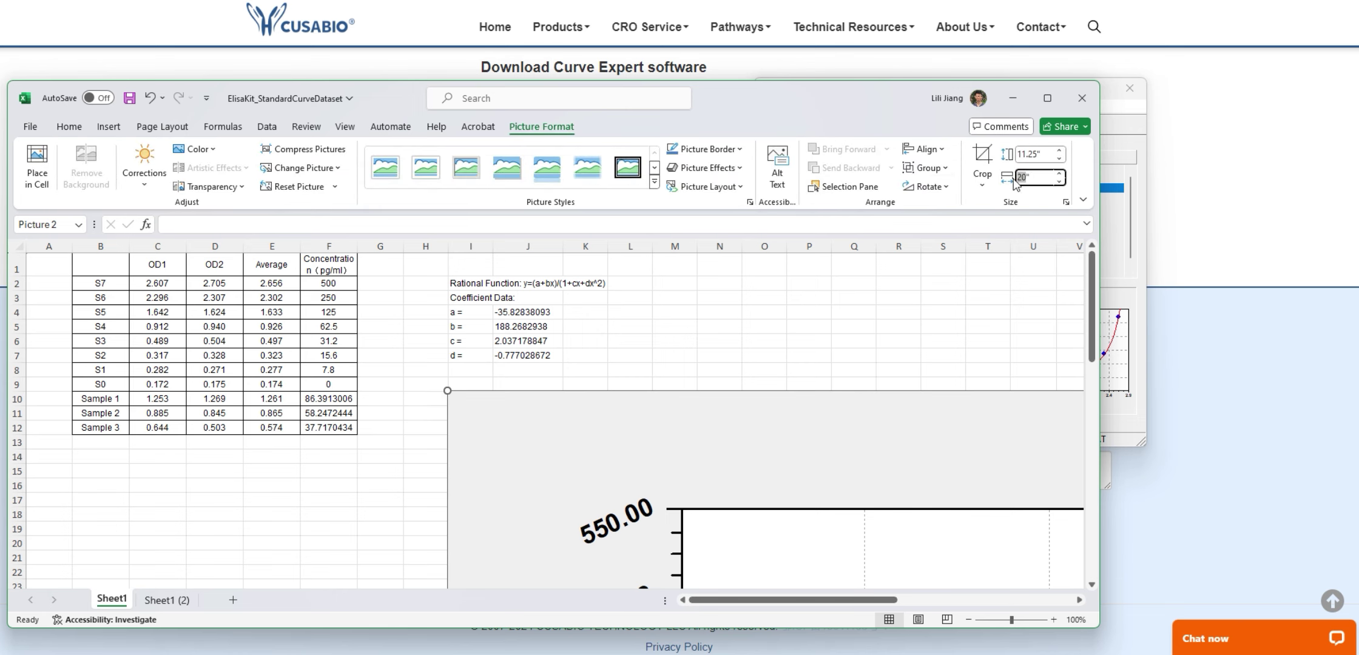
key(ctrl+z)
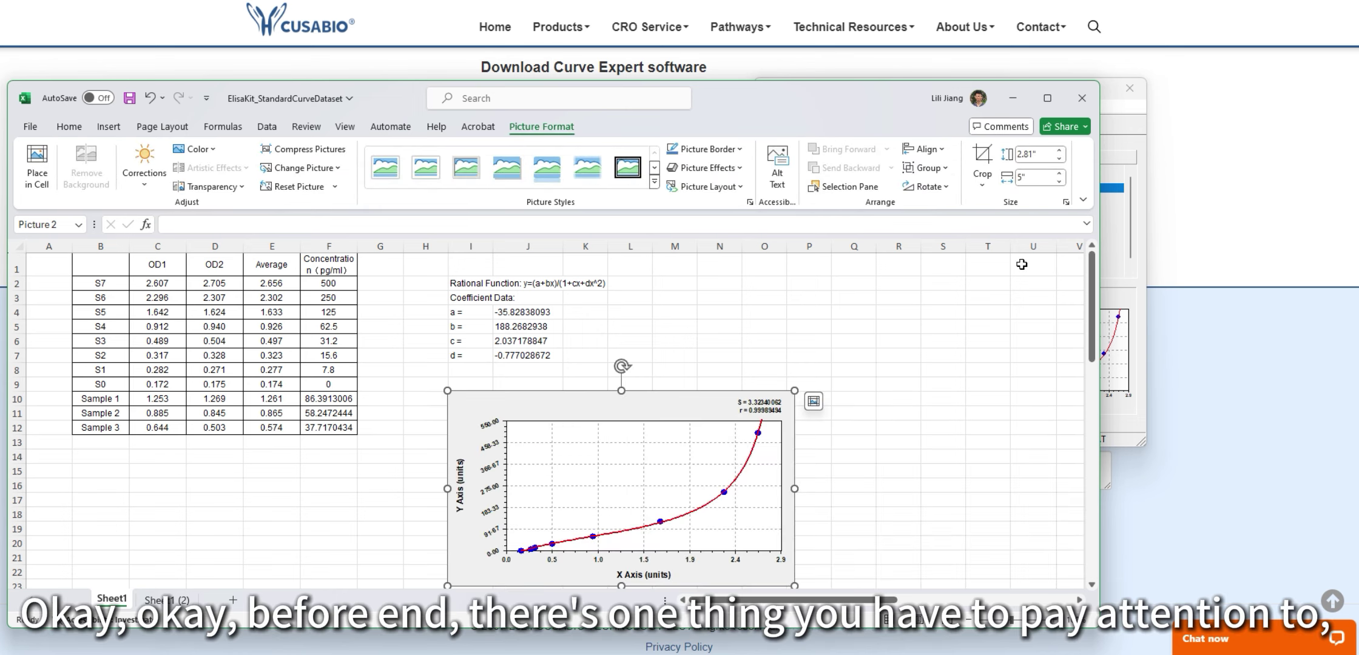
click(962, 387)
scroll(856, 379, down, 1)
scroll(854, 376, up, 1)
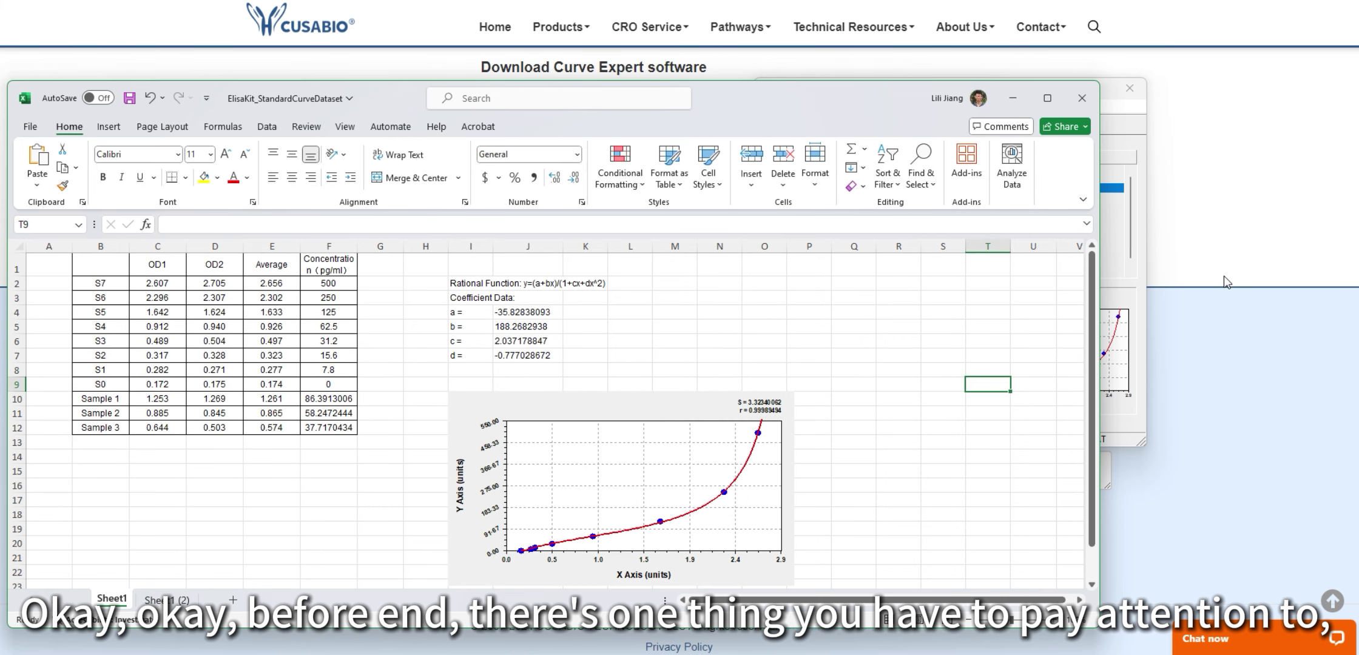
- Return to the CUSABIO page's dilution Note and highlight the text on staying within the standard-curve range
click(1220, 313)
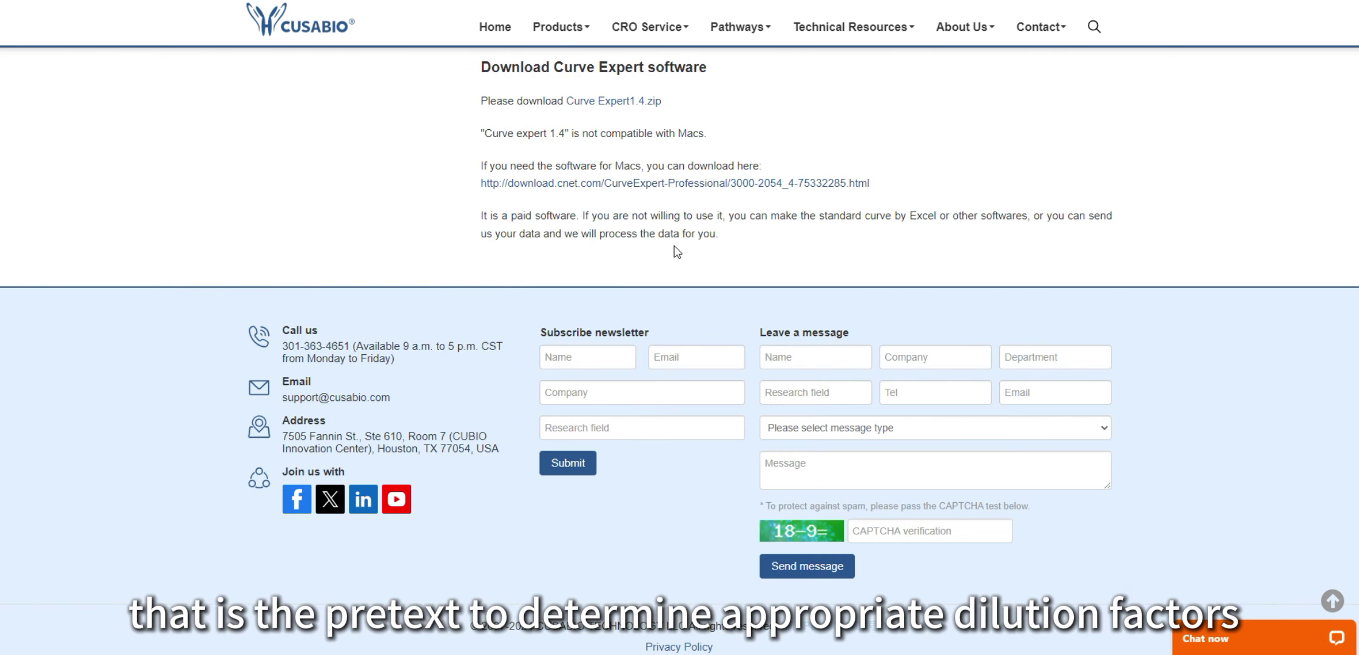
scroll(697, 239, up, 4)
scroll(726, 241, up, 4)
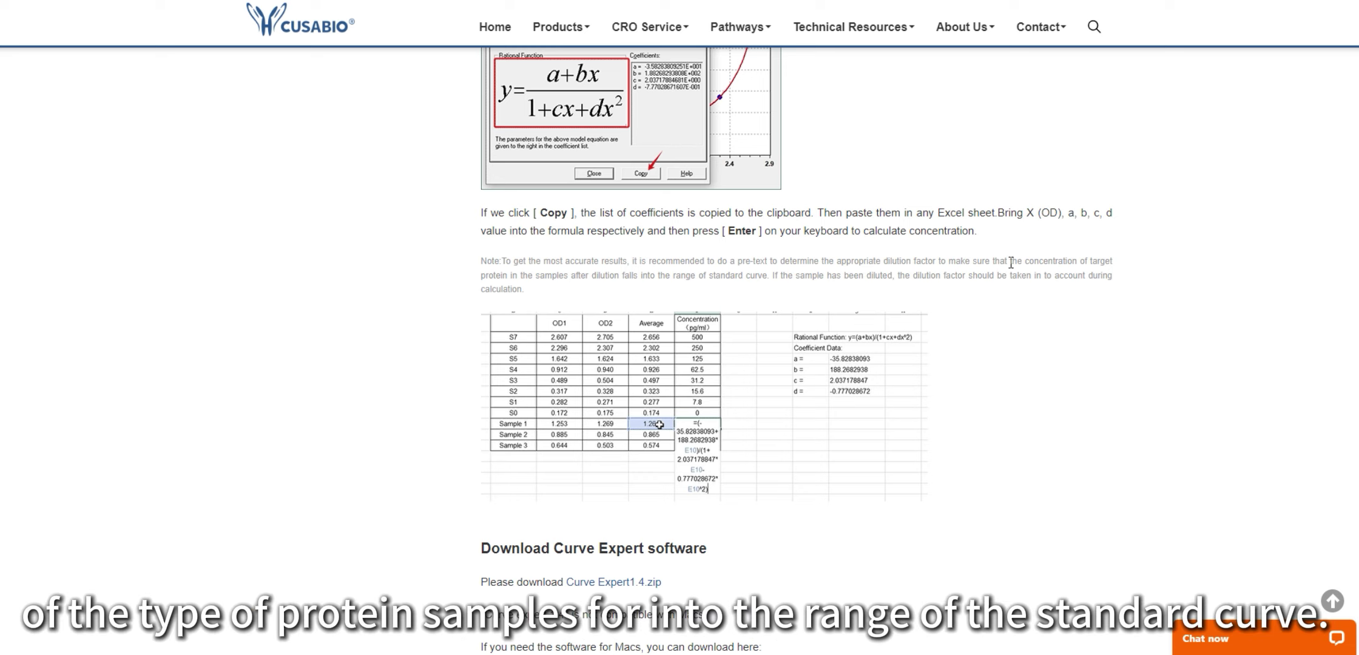
drag(1008, 261, 772, 277)
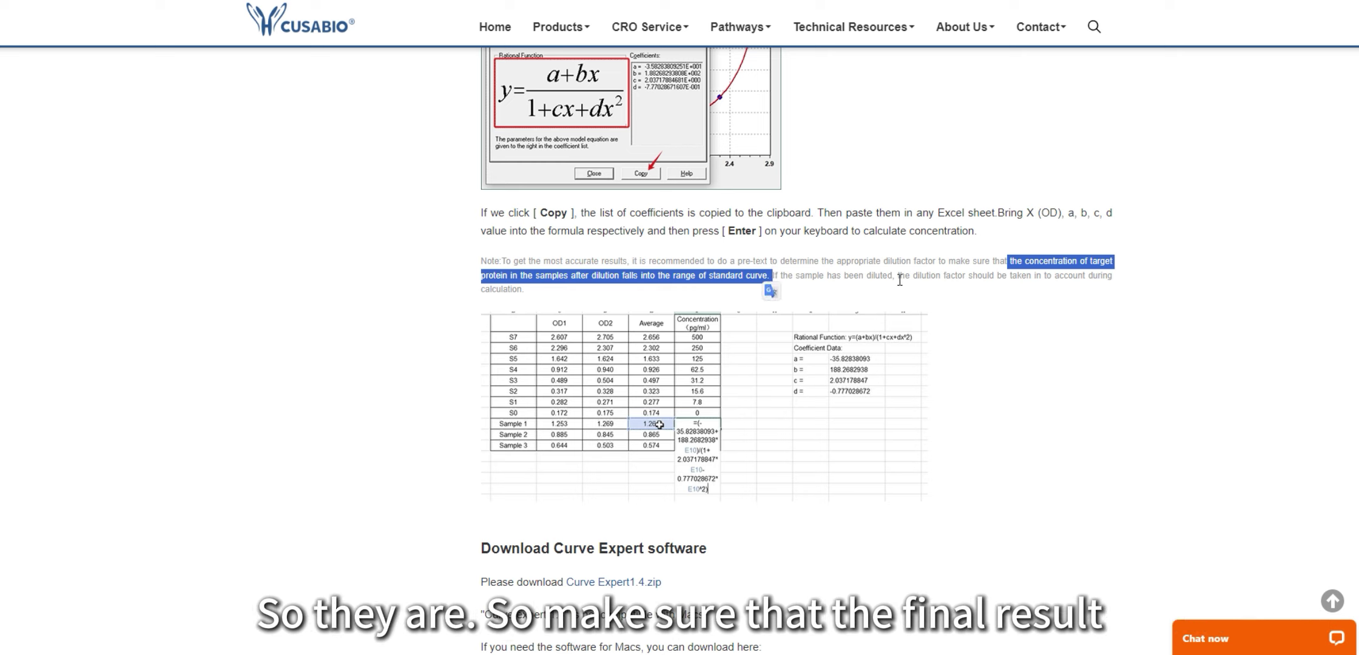